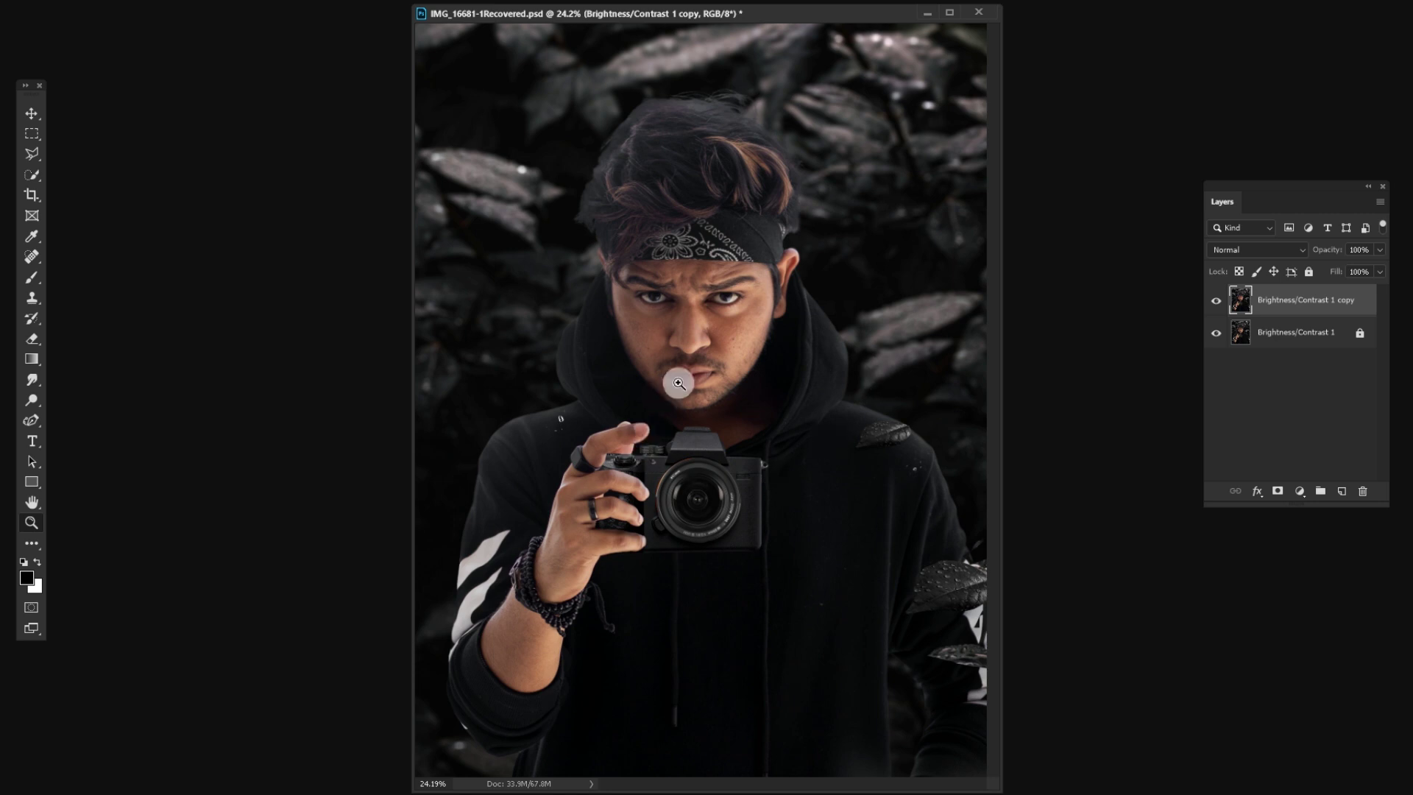
Step: Zoom in on the man's face to 66.7% to inspect the skin texture
left_click(706, 412)
left_click(707, 410)
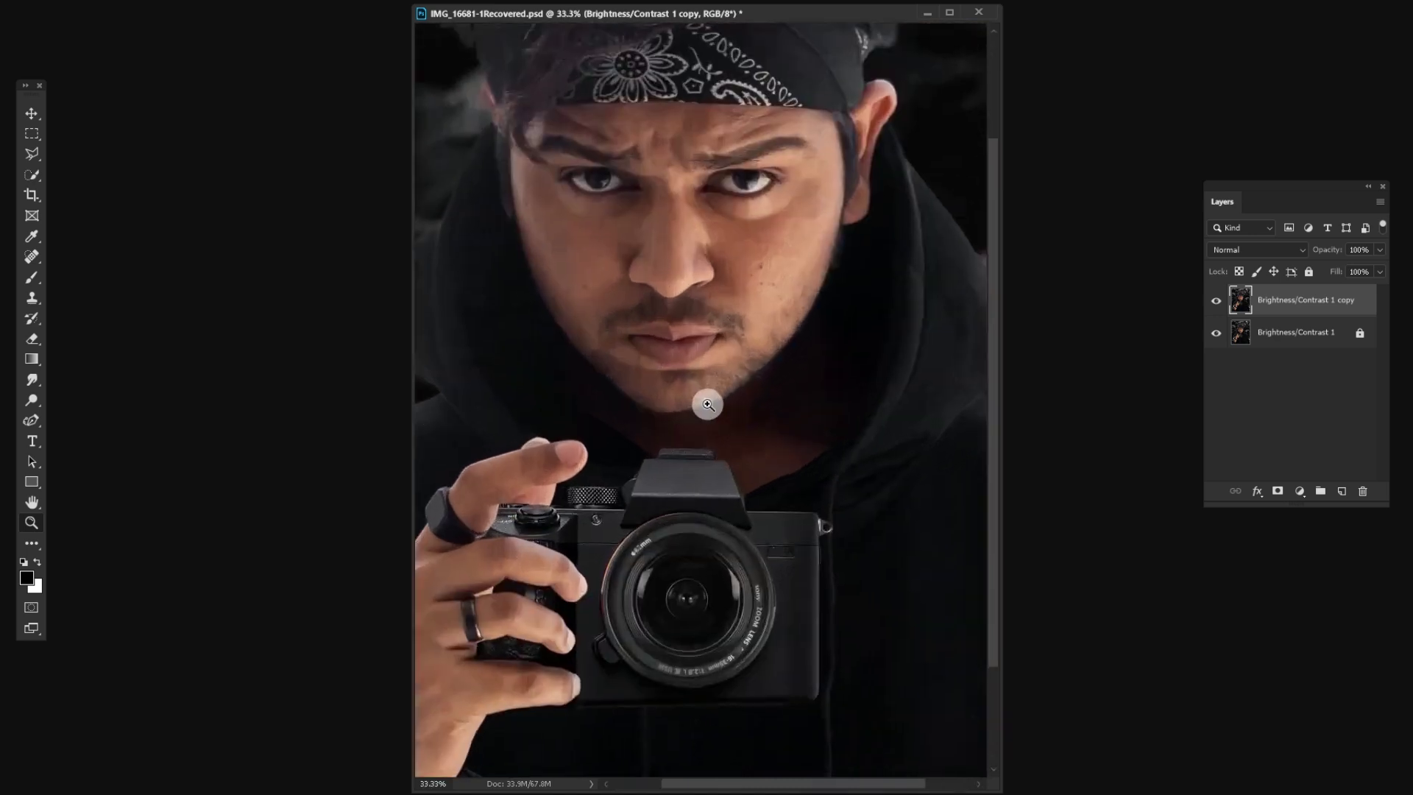
scroll(761, 434, "up", 2)
scroll(763, 454, "up", 1)
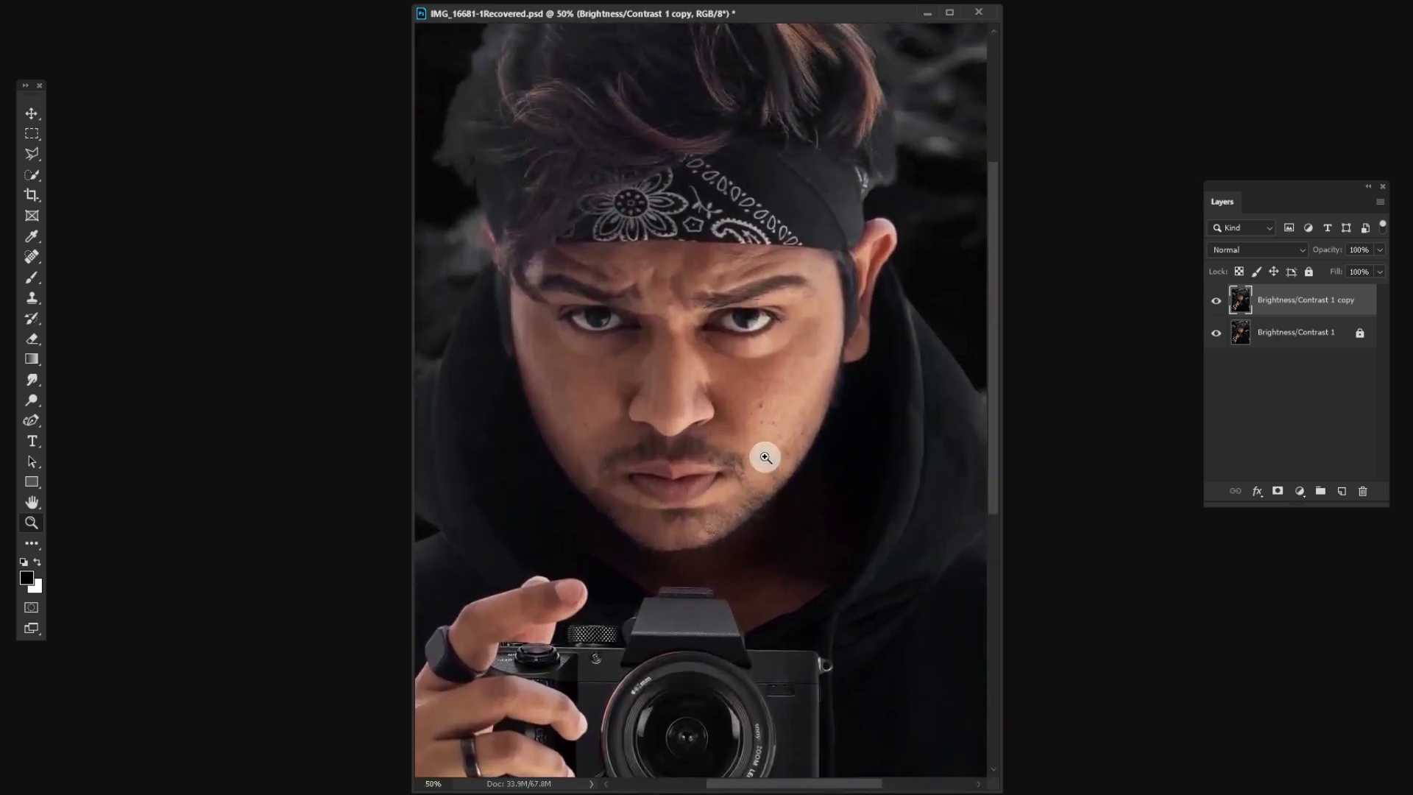
scroll(761, 454, "up", 2)
left_click(726, 469)
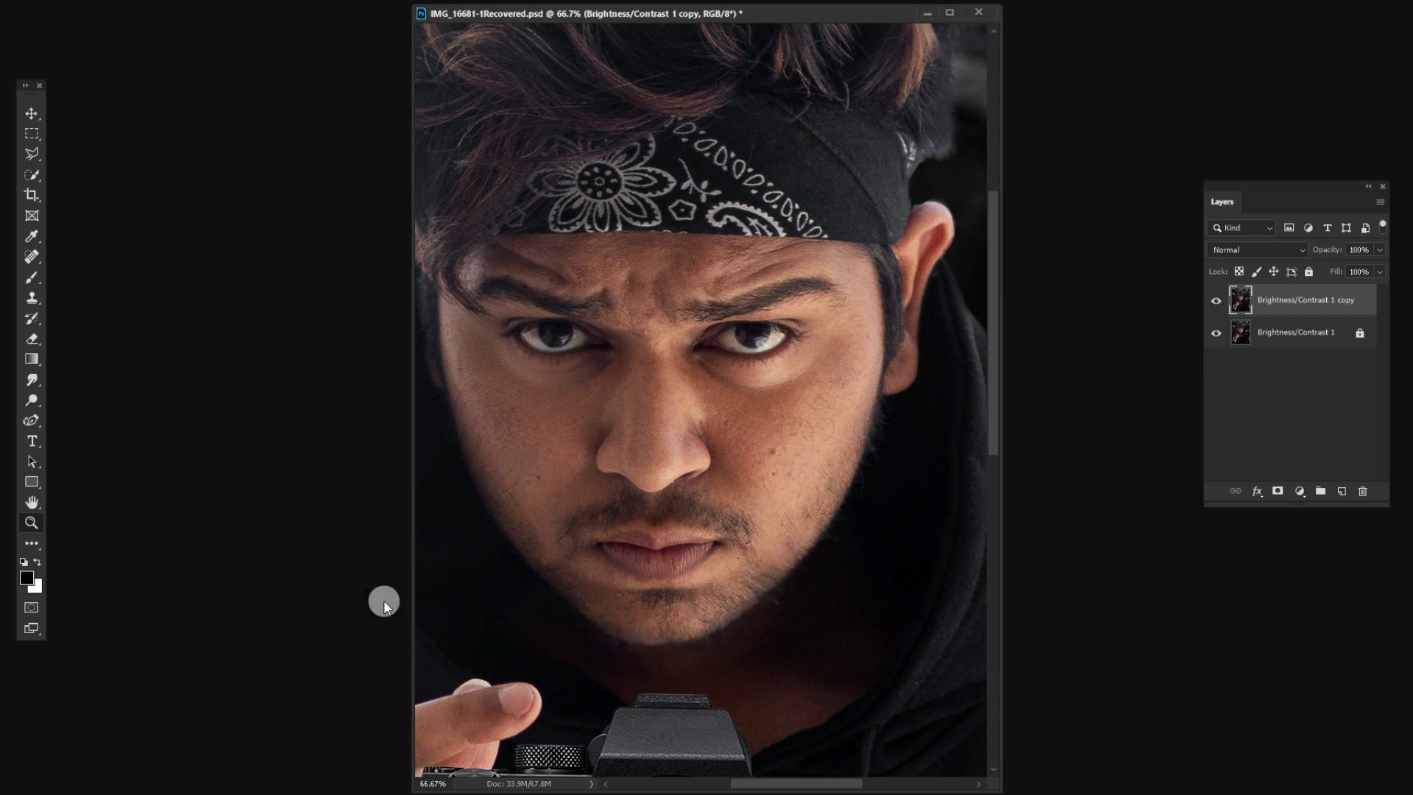
right_click(31, 255)
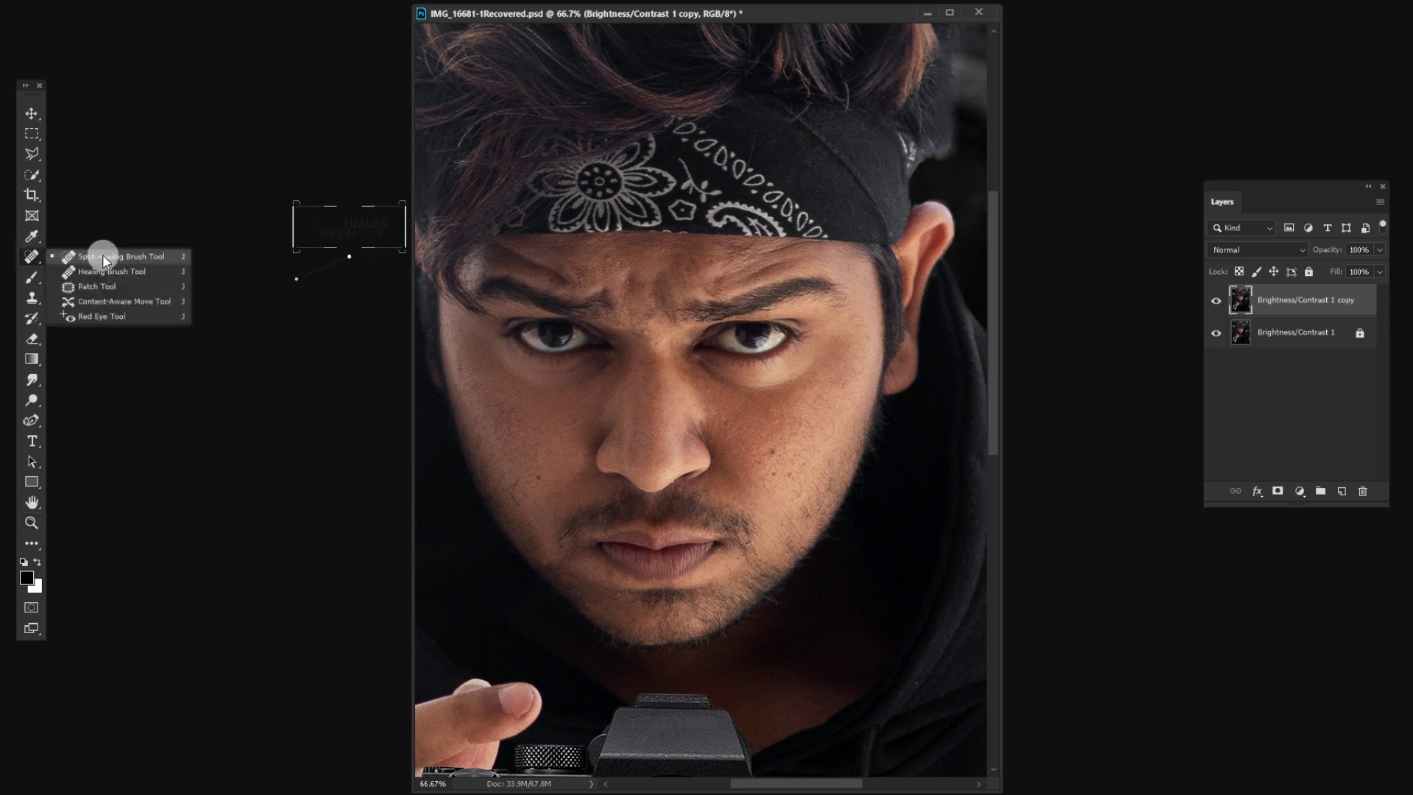
left_click(150, 256)
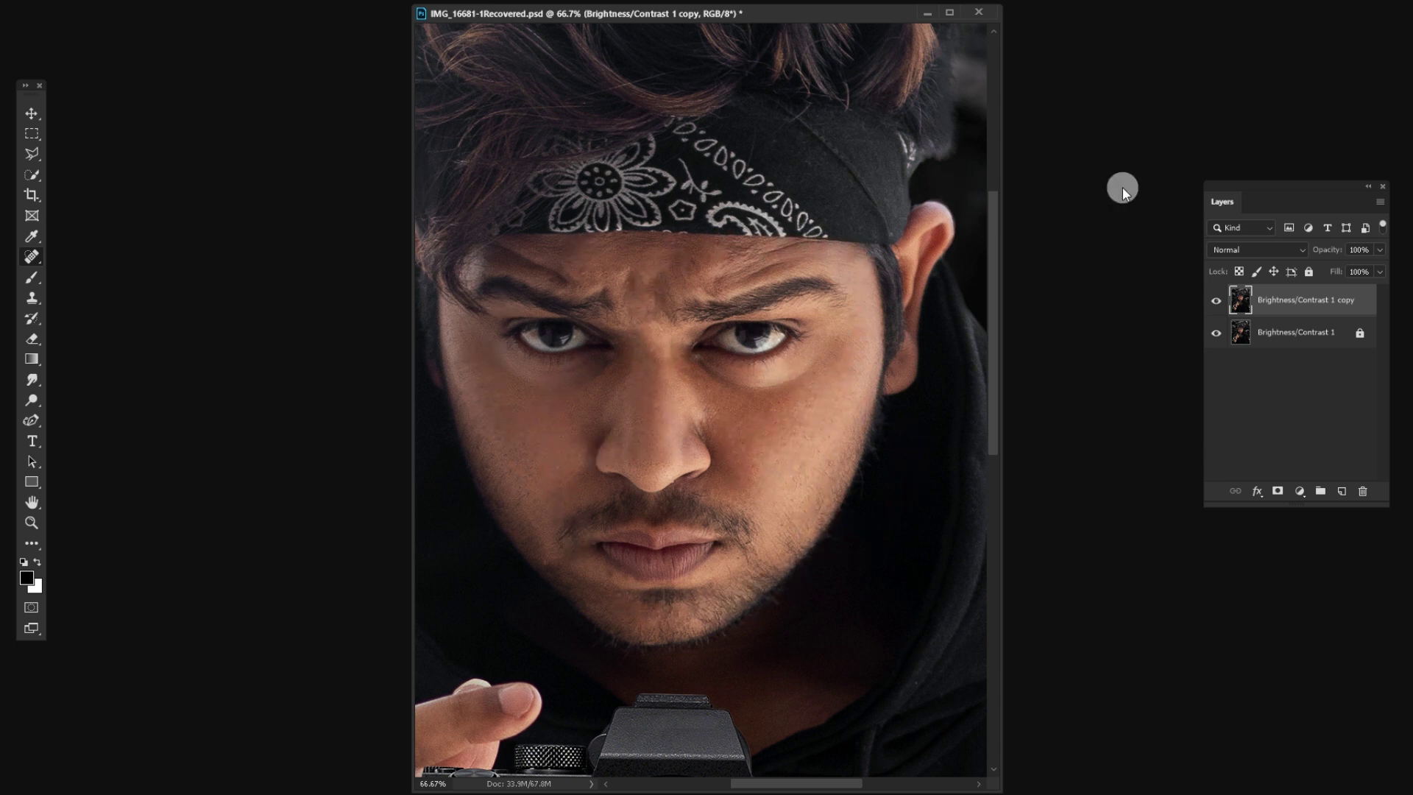
left_click(1217, 301)
left_click(1216, 301)
Step: Switch to the Mixer Brush Tool and keep its Custom blend preset
right_click(37, 274)
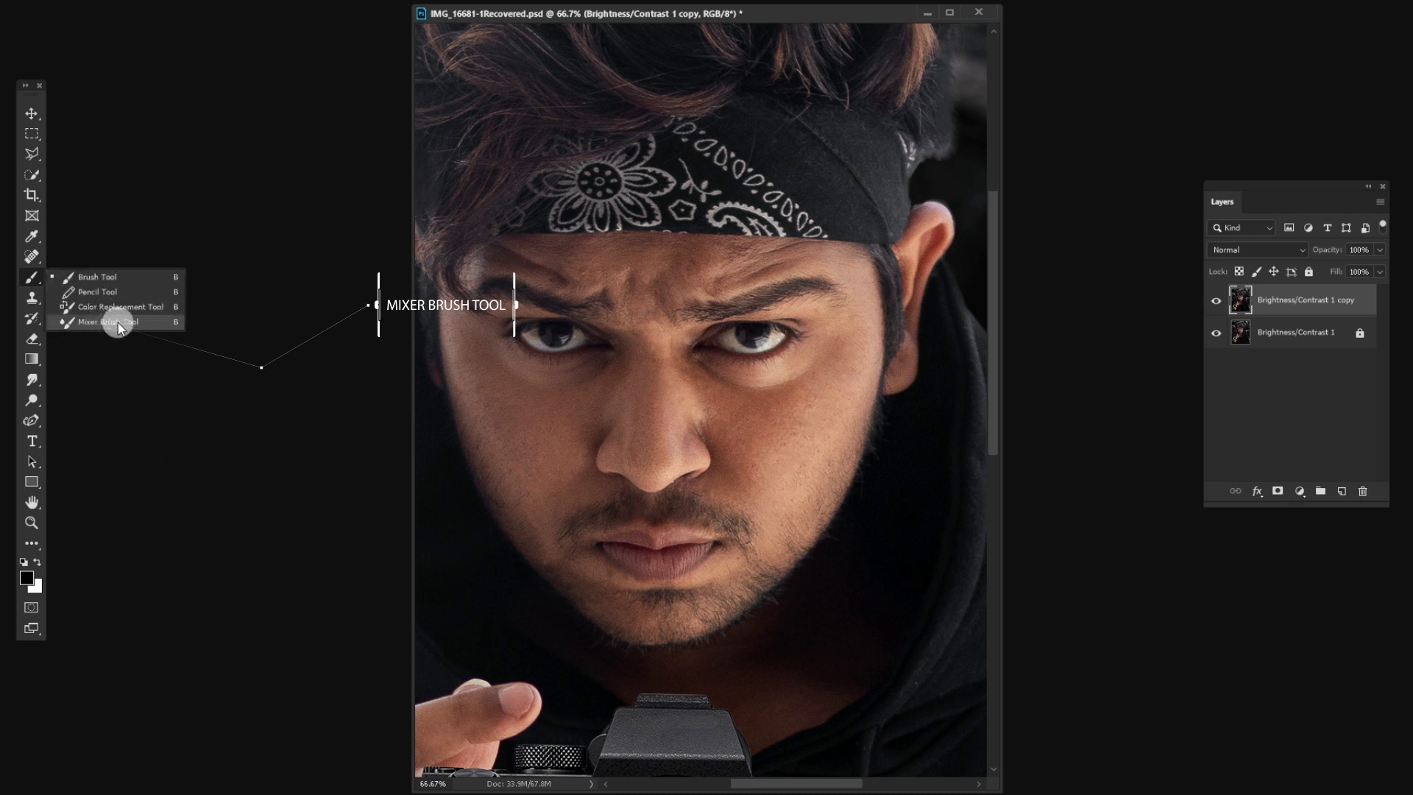
left_click(118, 322)
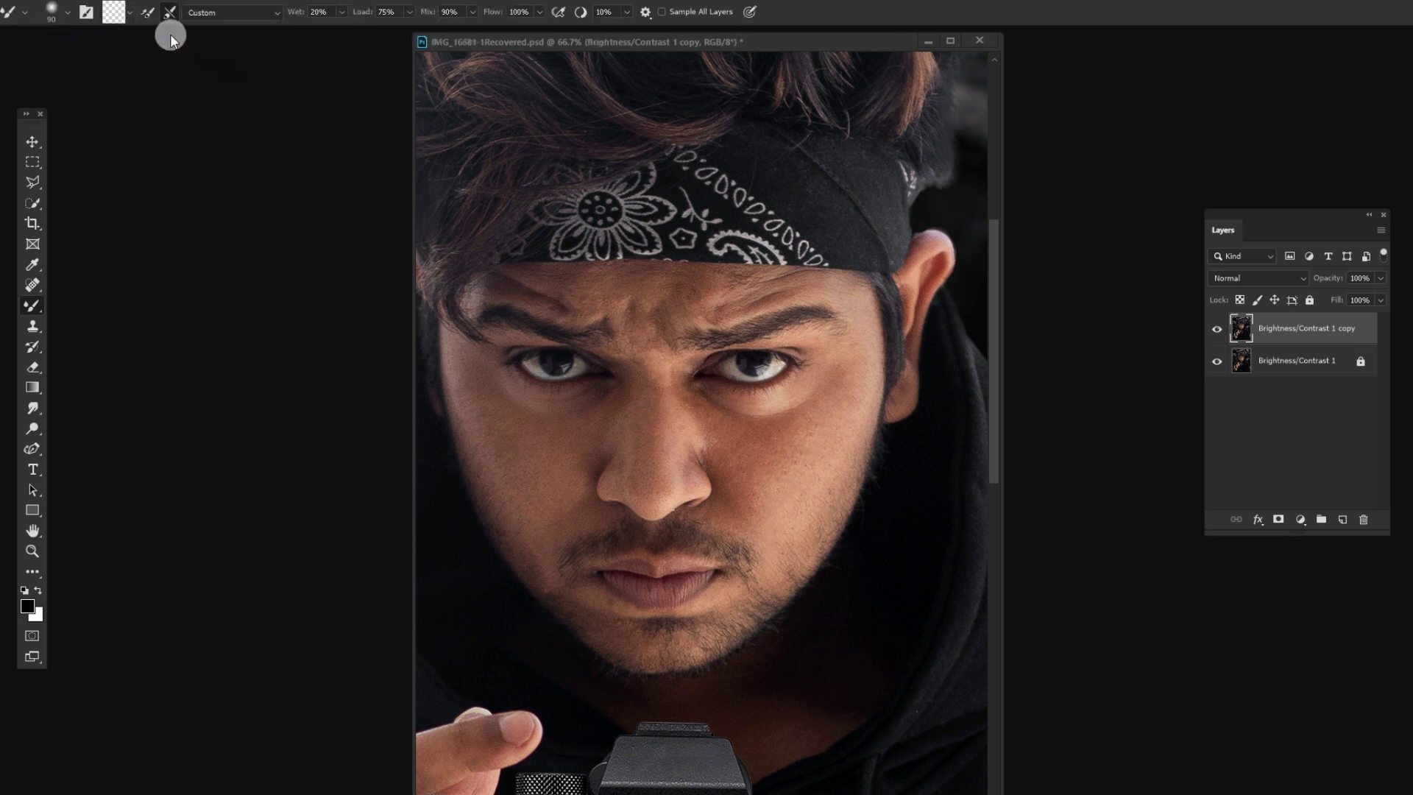
left_click(223, 16)
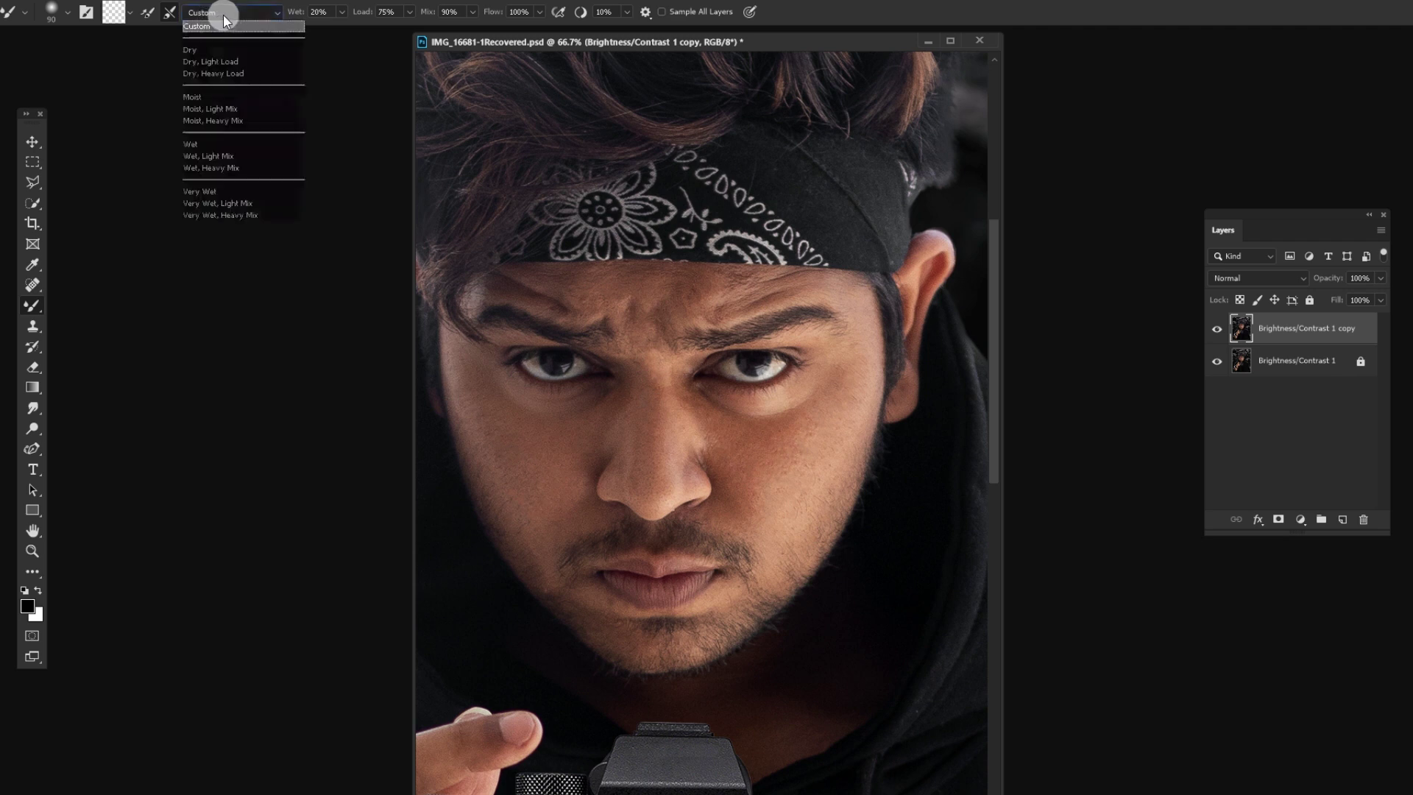
left_click(203, 28)
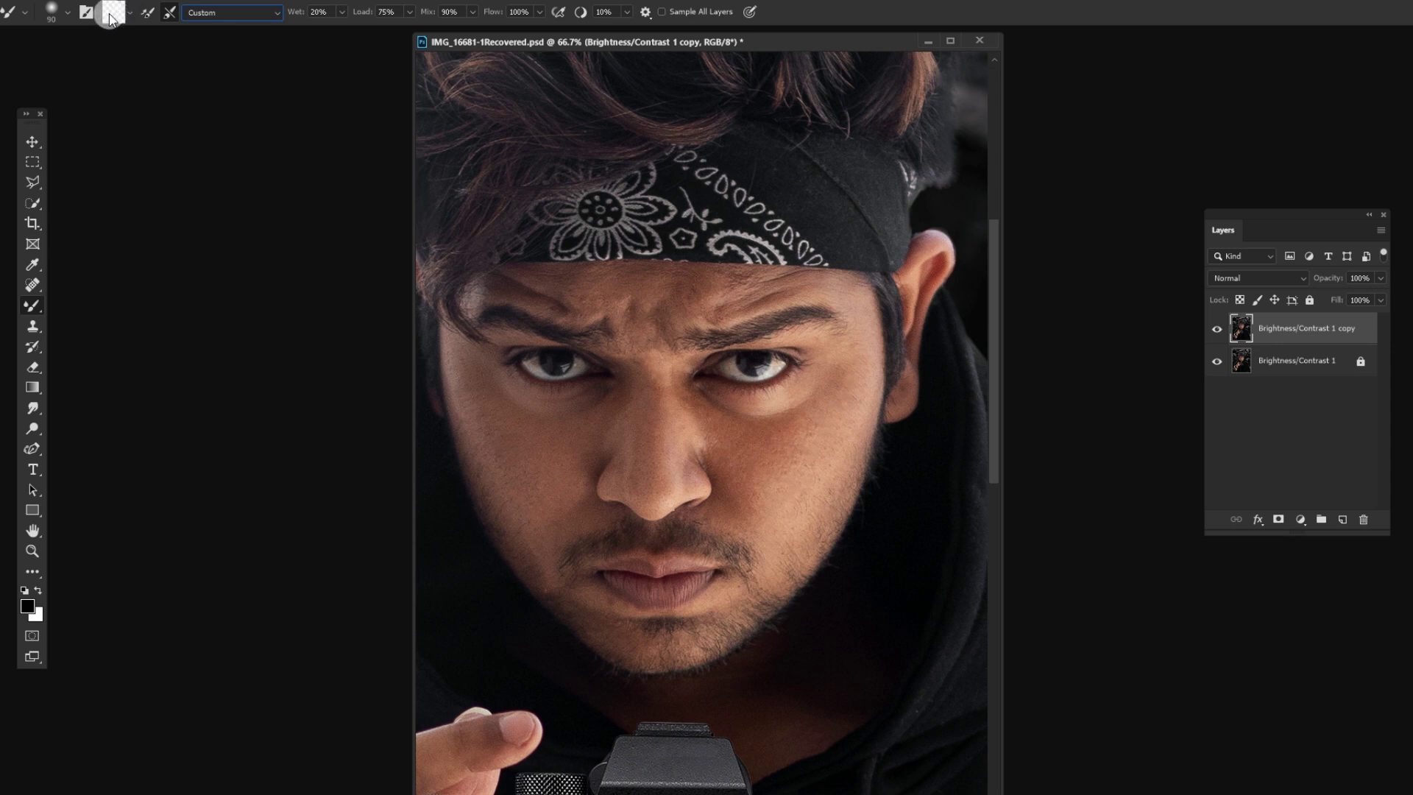
left_click(150, 12)
Step: Clean the mixer brush and scrub its Wet setting down from 20% to 8%
left_click(150, 17)
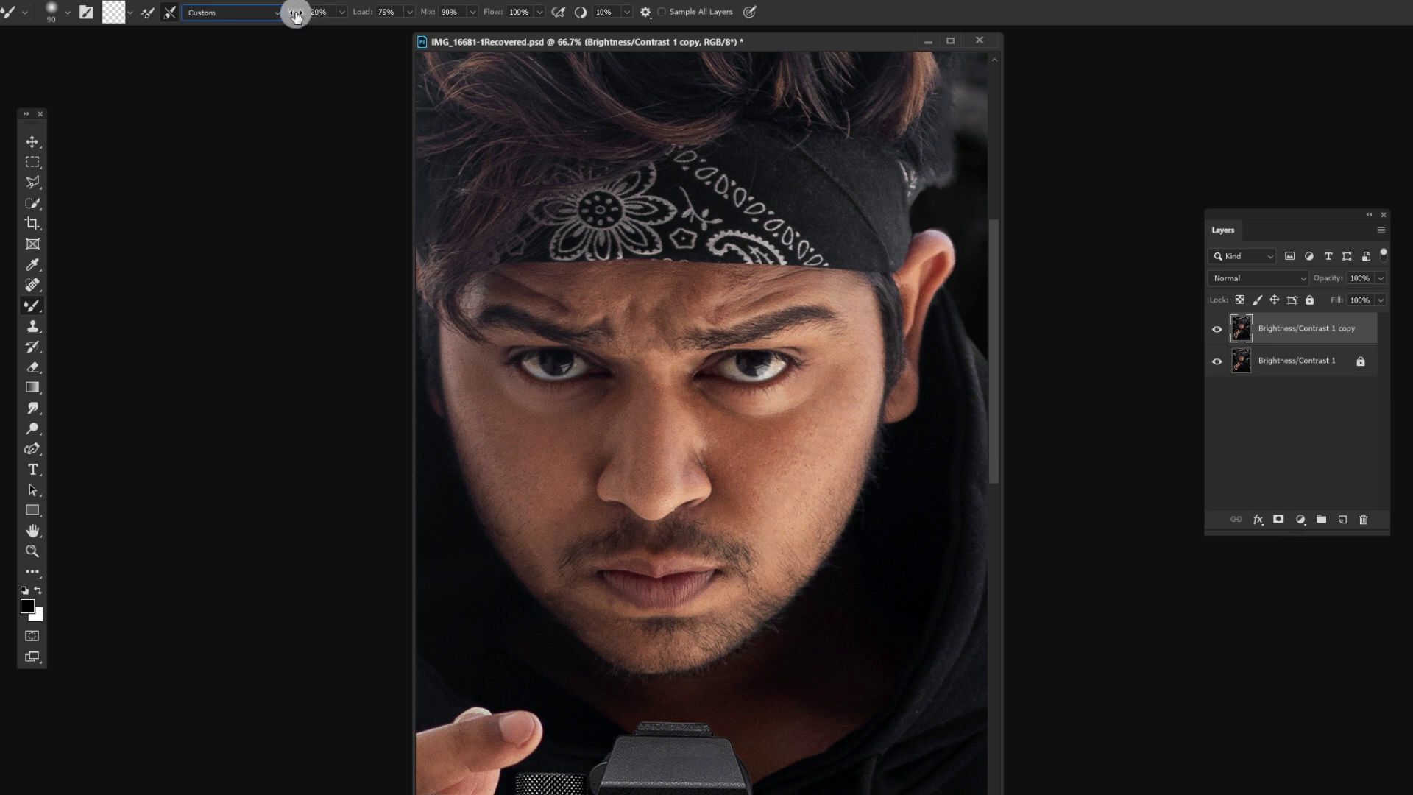
left_click_drag(296, 16, 318, 12)
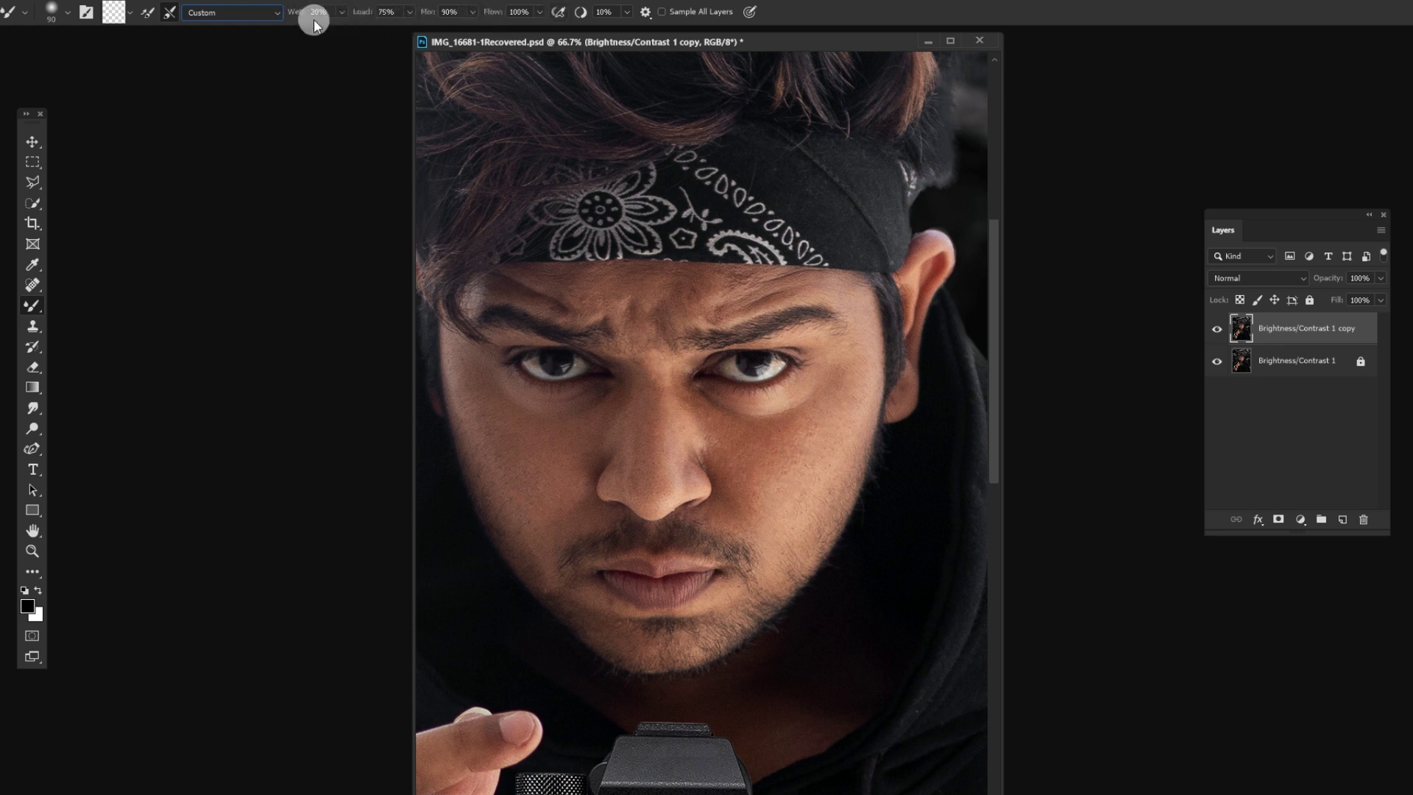
left_click_drag(301, 20, 293, 20)
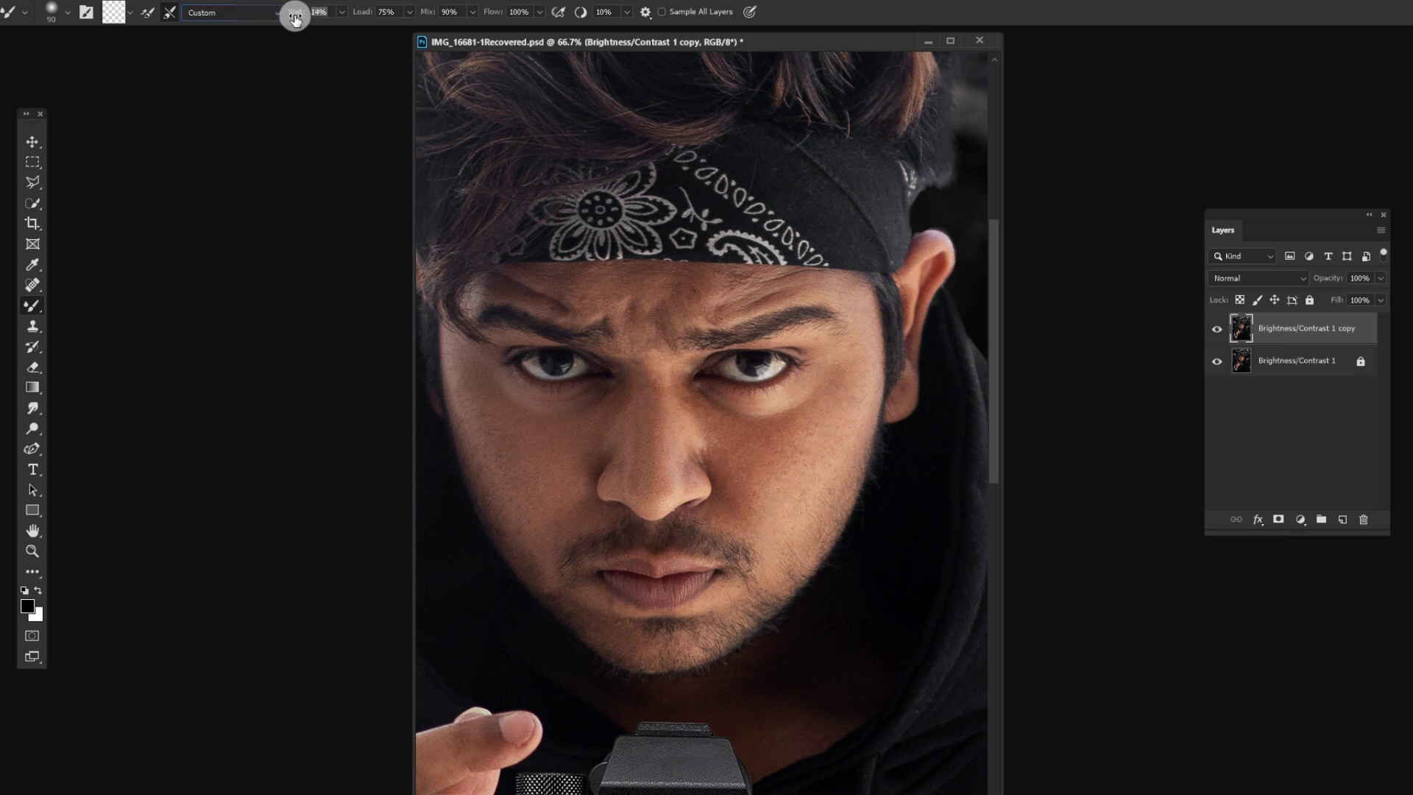
left_click_drag(295, 20, 300, 20)
left_click_drag(298, 19, 291, 20)
left_click_drag(289, 20, 291, 20)
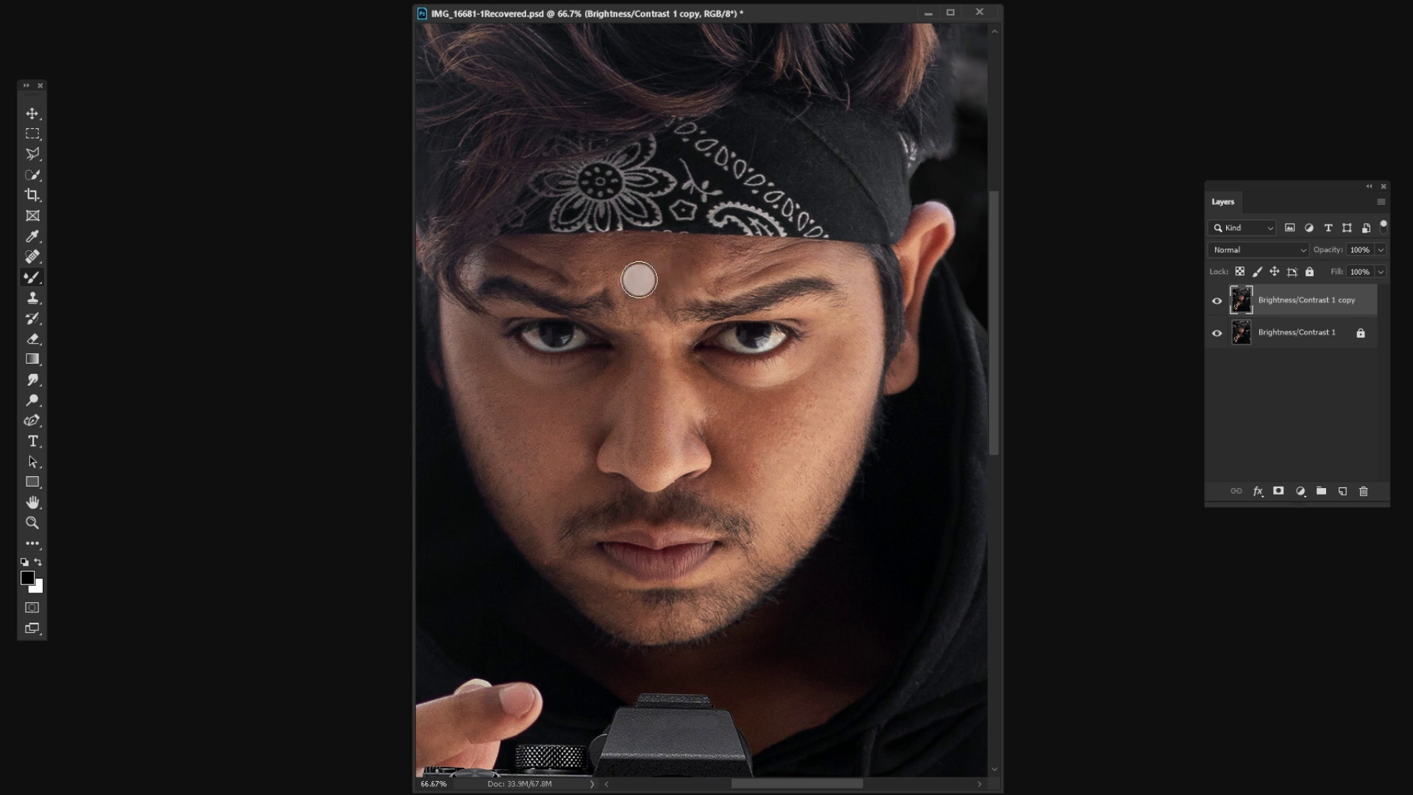
Step: Blend the cheek skin beside the nose with one mixer-brush stroke
scroll(629, 277, "down", 1)
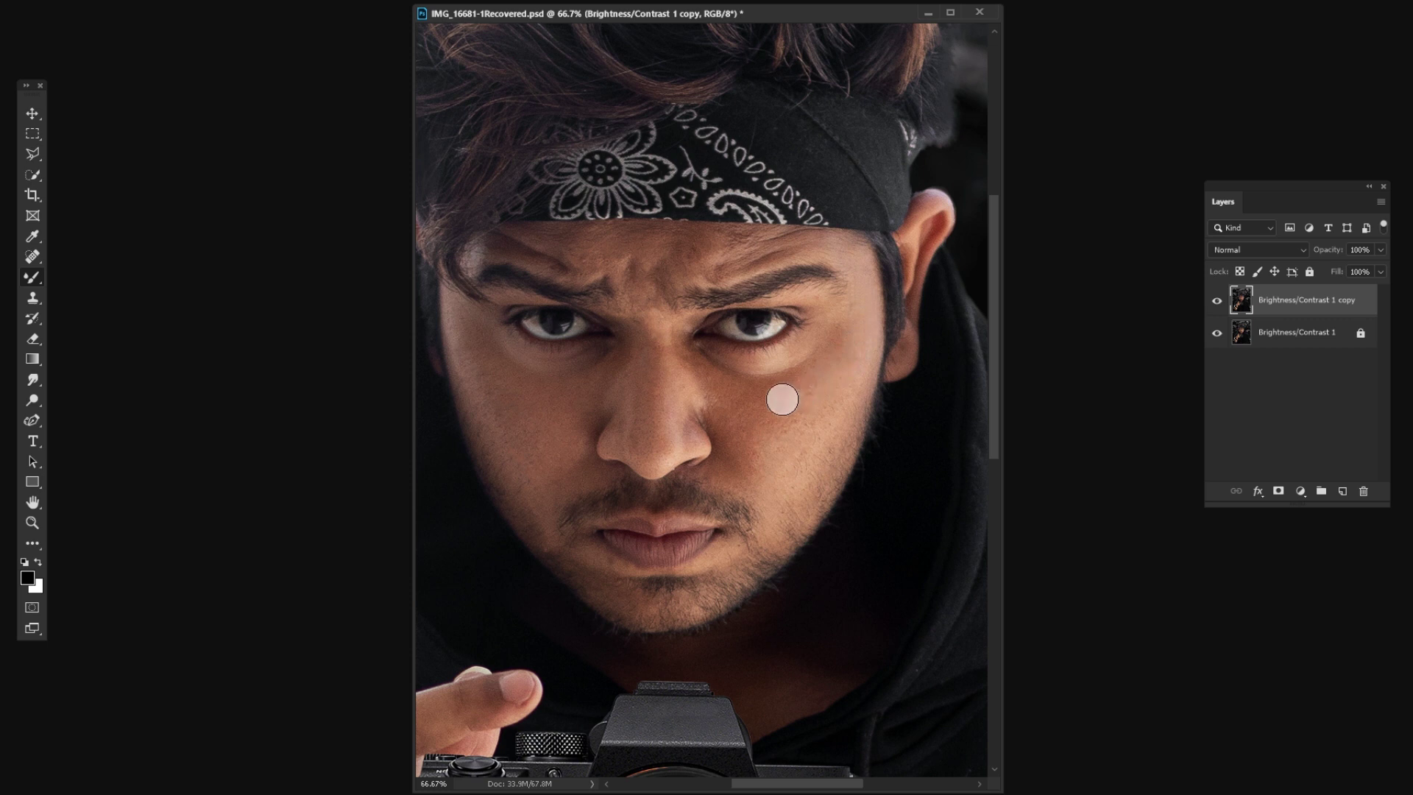
mouse_move(719, 382)
left_mouse_down()
mouse_move(765, 503)
mouse_move(868, 333)
mouse_move(728, 393)
mouse_move(527, 246)
mouse_move(646, 284)
mouse_move(660, 321)
mouse_move(665, 287)
mouse_move(795, 324)
mouse_move(855, 258)
left_mouse_up()
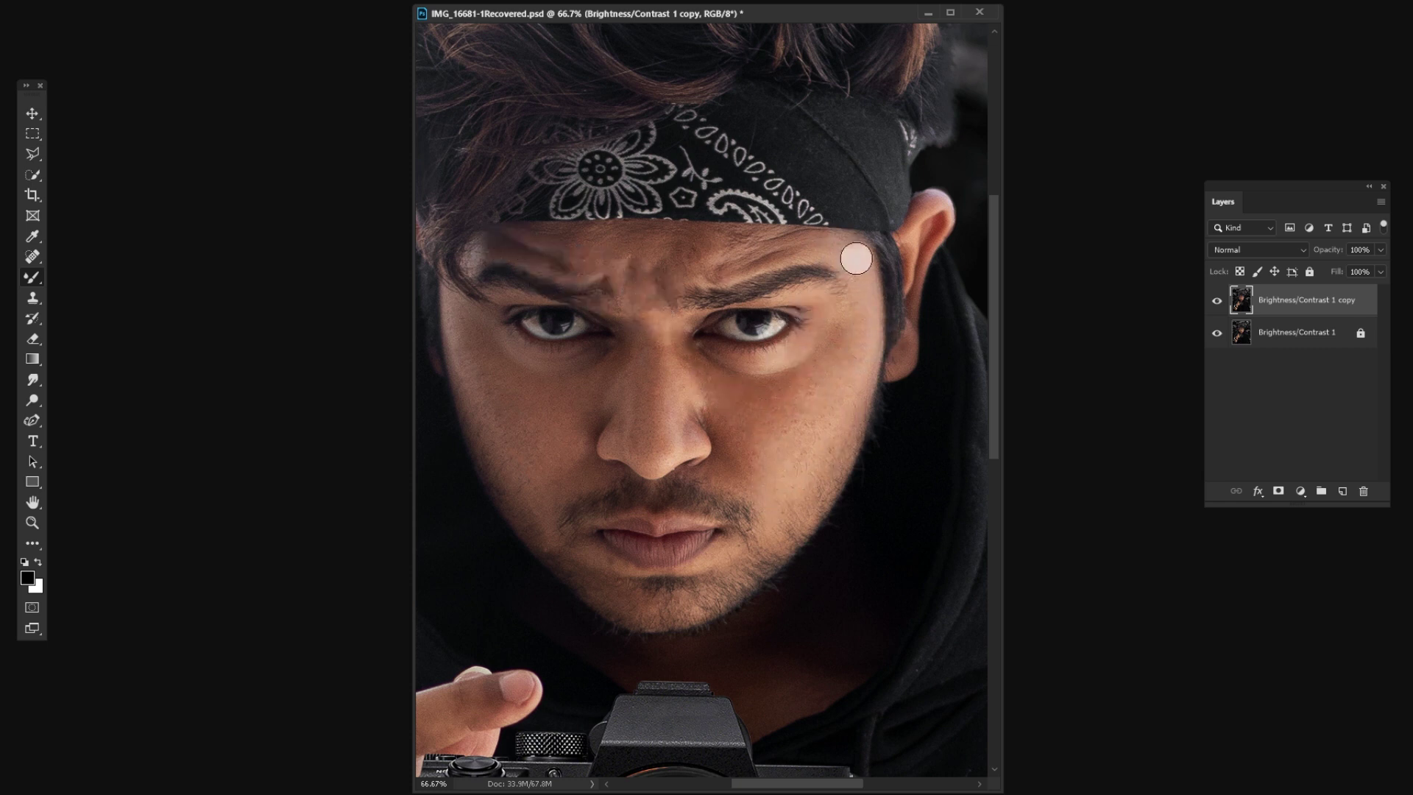
Step: Zoom in on the forehead and smooth the skin across it with the mixer brush
left_click(31, 523)
left_click(839, 250)
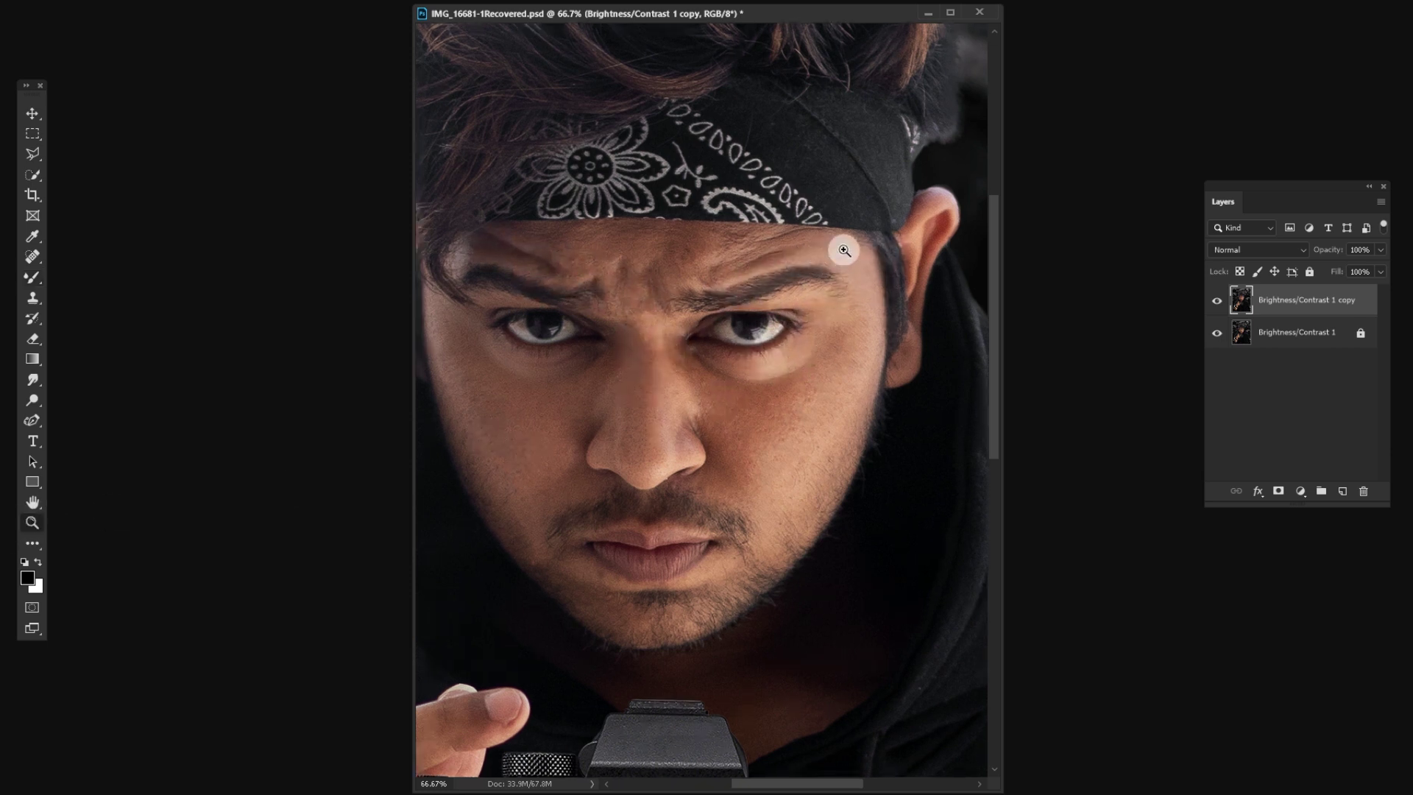
left_click(32, 277)
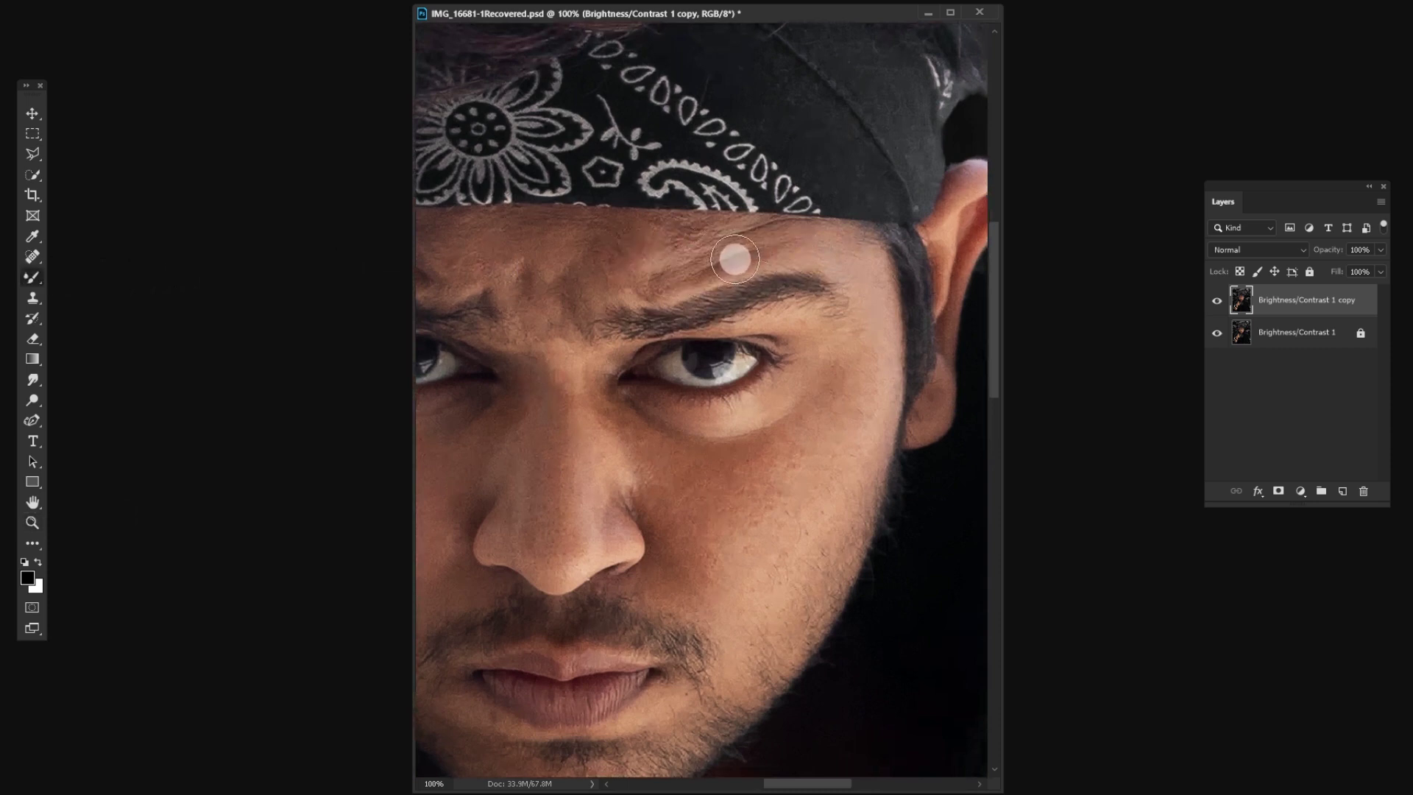
mouse_move(691, 268)
left_mouse_down()
mouse_move(761, 240)
mouse_move(842, 246)
mouse_move(803, 450)
mouse_move(860, 362)
mouse_move(704, 485)
mouse_move(808, 443)
mouse_move(811, 388)
mouse_move(868, 368)
mouse_move(858, 454)
mouse_move(769, 640)
mouse_move(772, 539)
mouse_move(764, 623)
mouse_move(798, 613)
left_mouse_up()
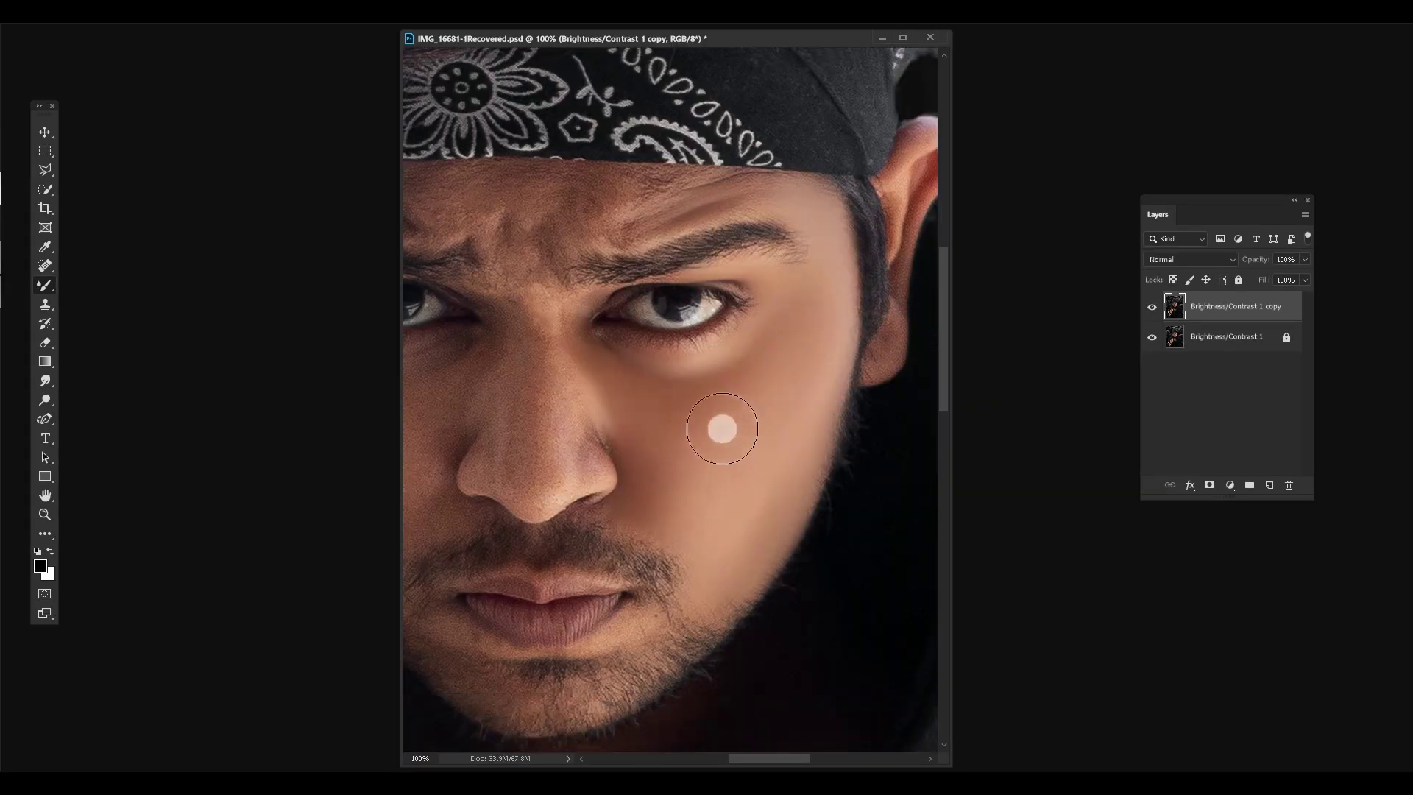
Step: Enlarge the brush and smooth the cheek, under-eye, nose bridge, nose tip and nostril crease
key("bracketright")
key("bracketright")
key("bracketright")
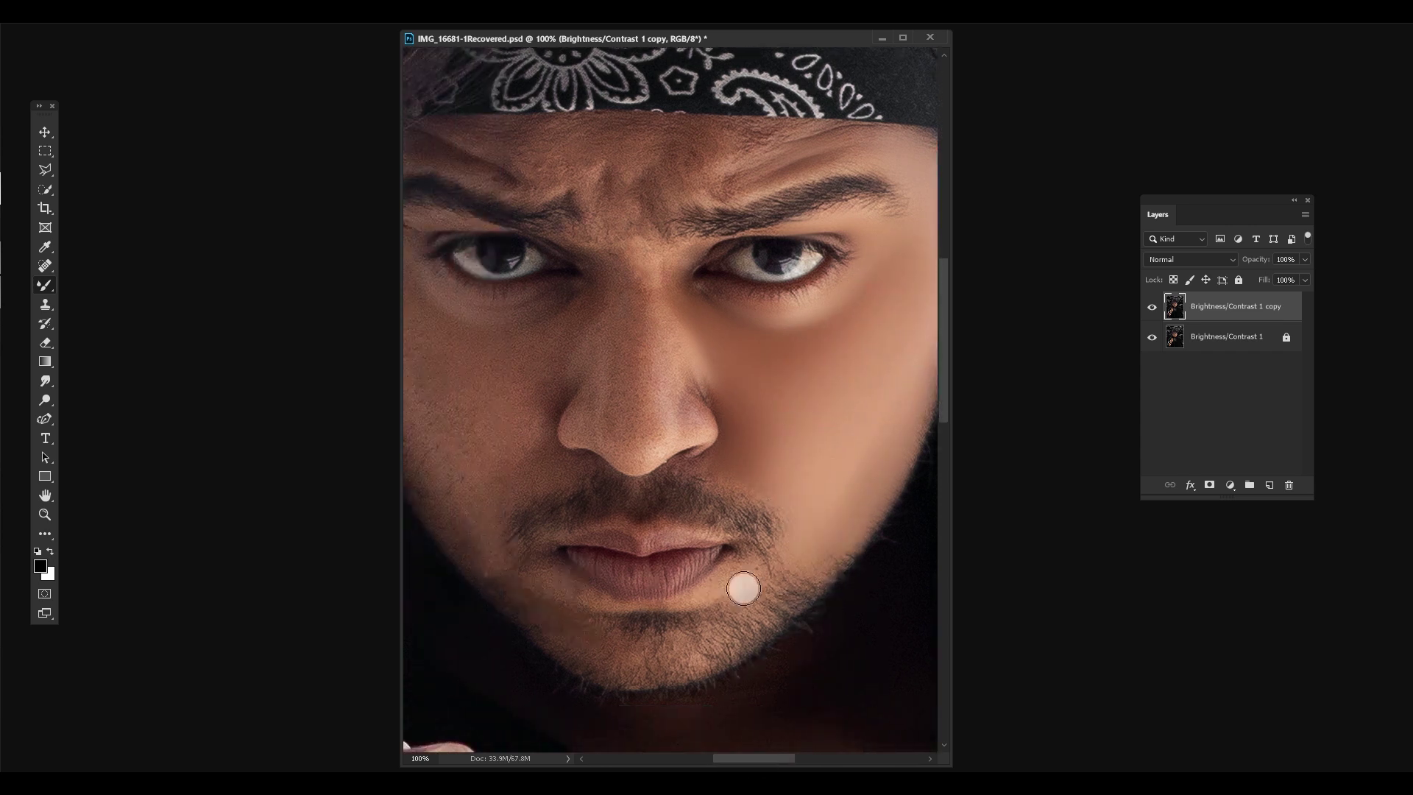
scroll(544, 559, "left", 3)
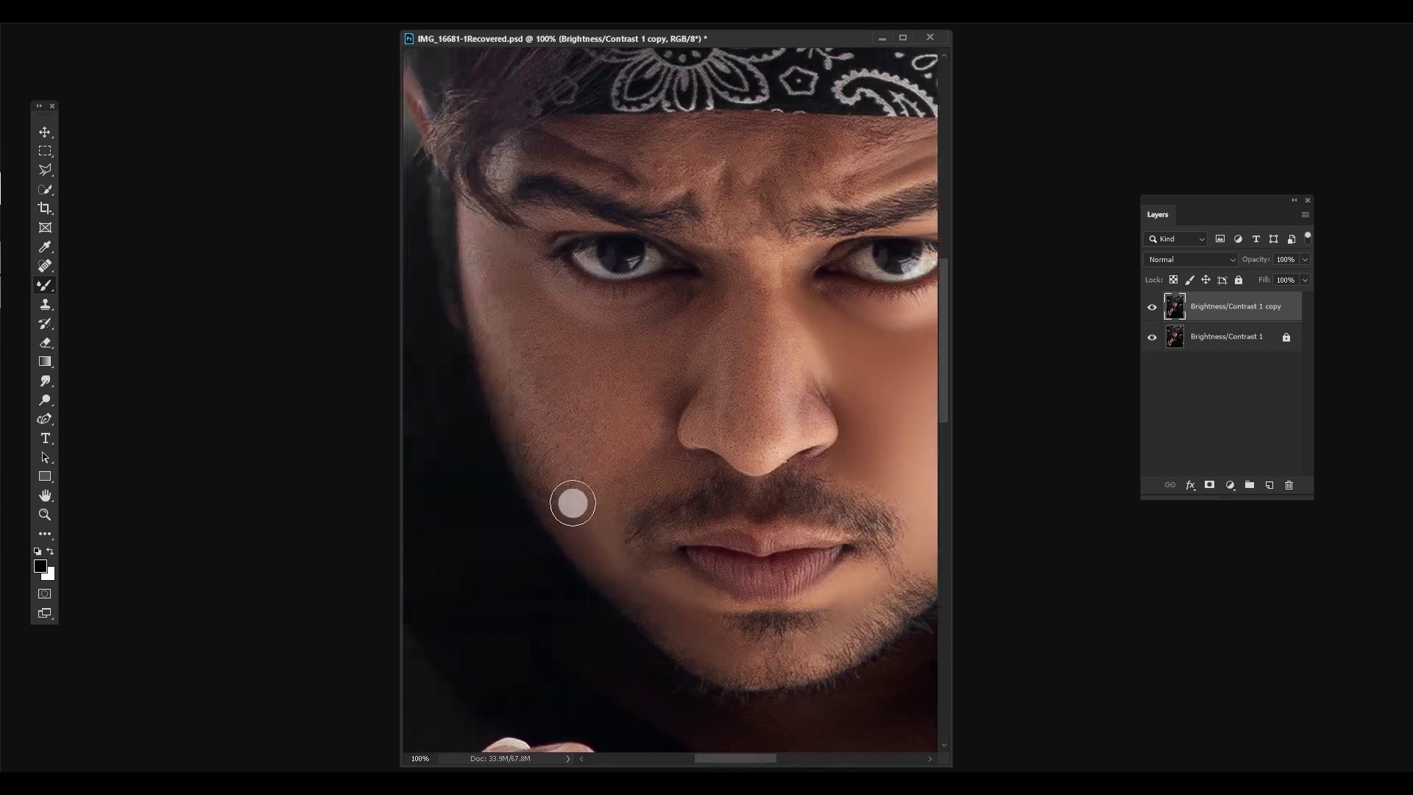
mouse_move(562, 486)
left_mouse_down()
mouse_move(470, 290)
mouse_move(647, 400)
mouse_move(659, 322)
mouse_move(498, 378)
mouse_move(514, 426)
mouse_move(684, 290)
mouse_move(501, 320)
mouse_move(662, 391)
mouse_move(627, 515)
left_mouse_up()
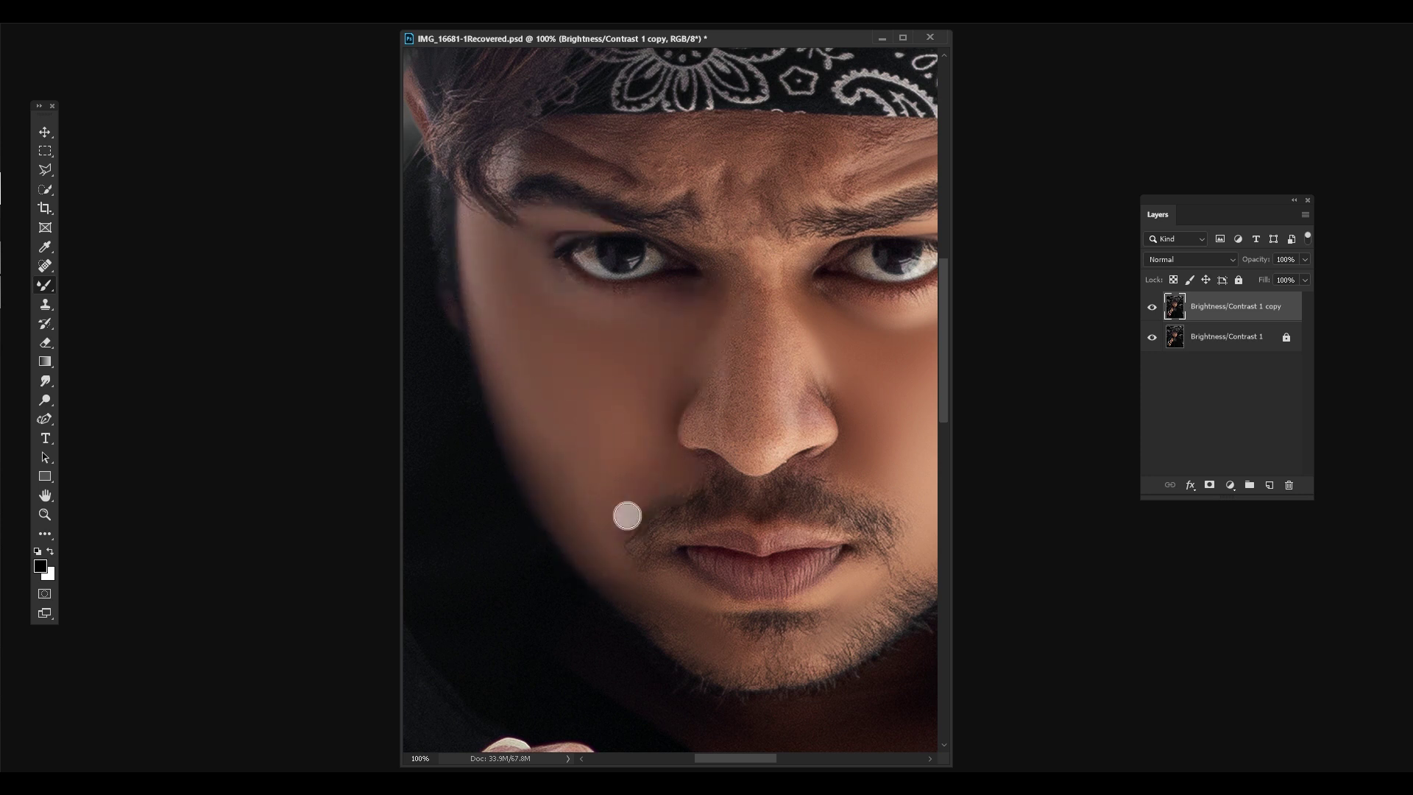
left_click_drag(703, 342, 703, 424)
left_click_drag(736, 342, 750, 456)
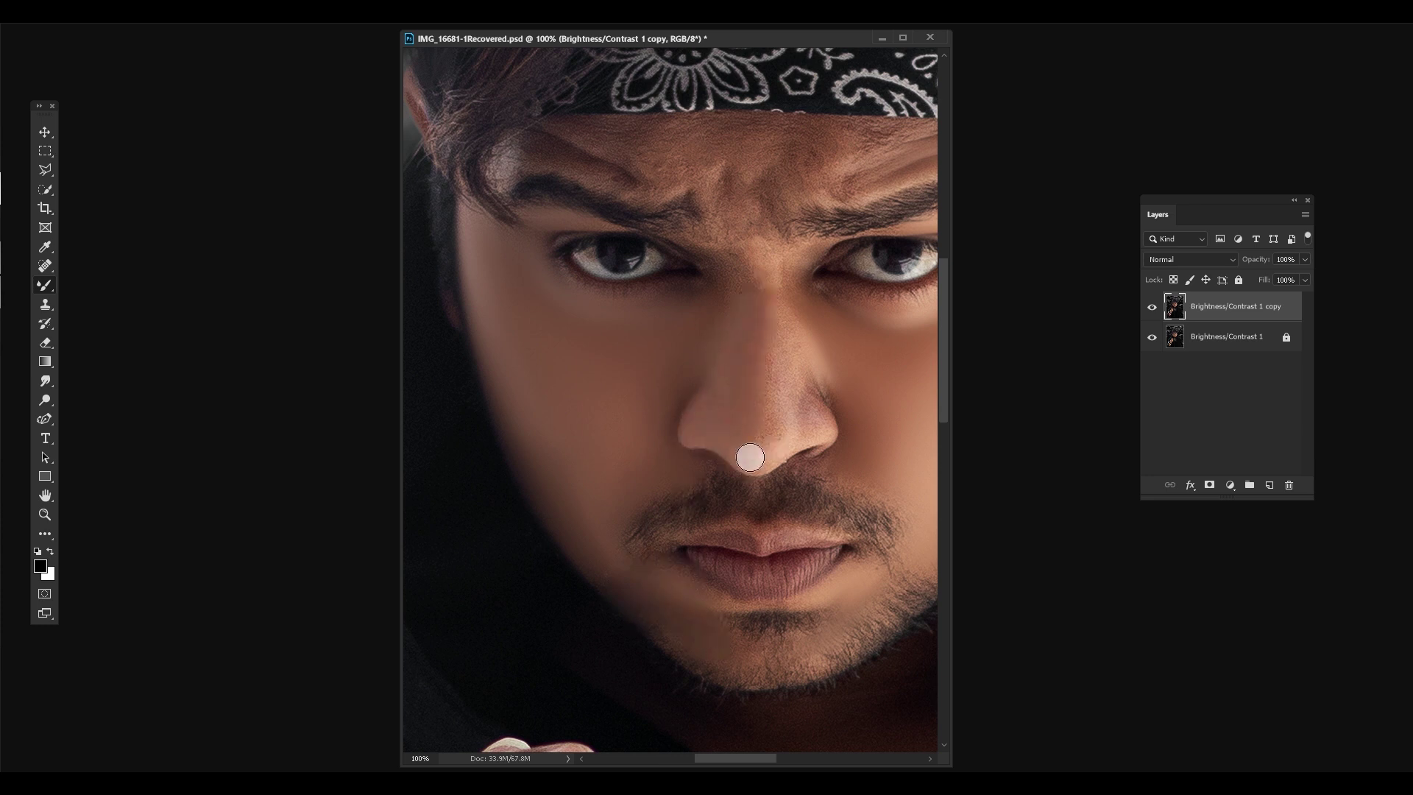
mouse_move(795, 411)
left_mouse_down()
mouse_move(807, 403)
mouse_move(718, 337)
left_mouse_up()
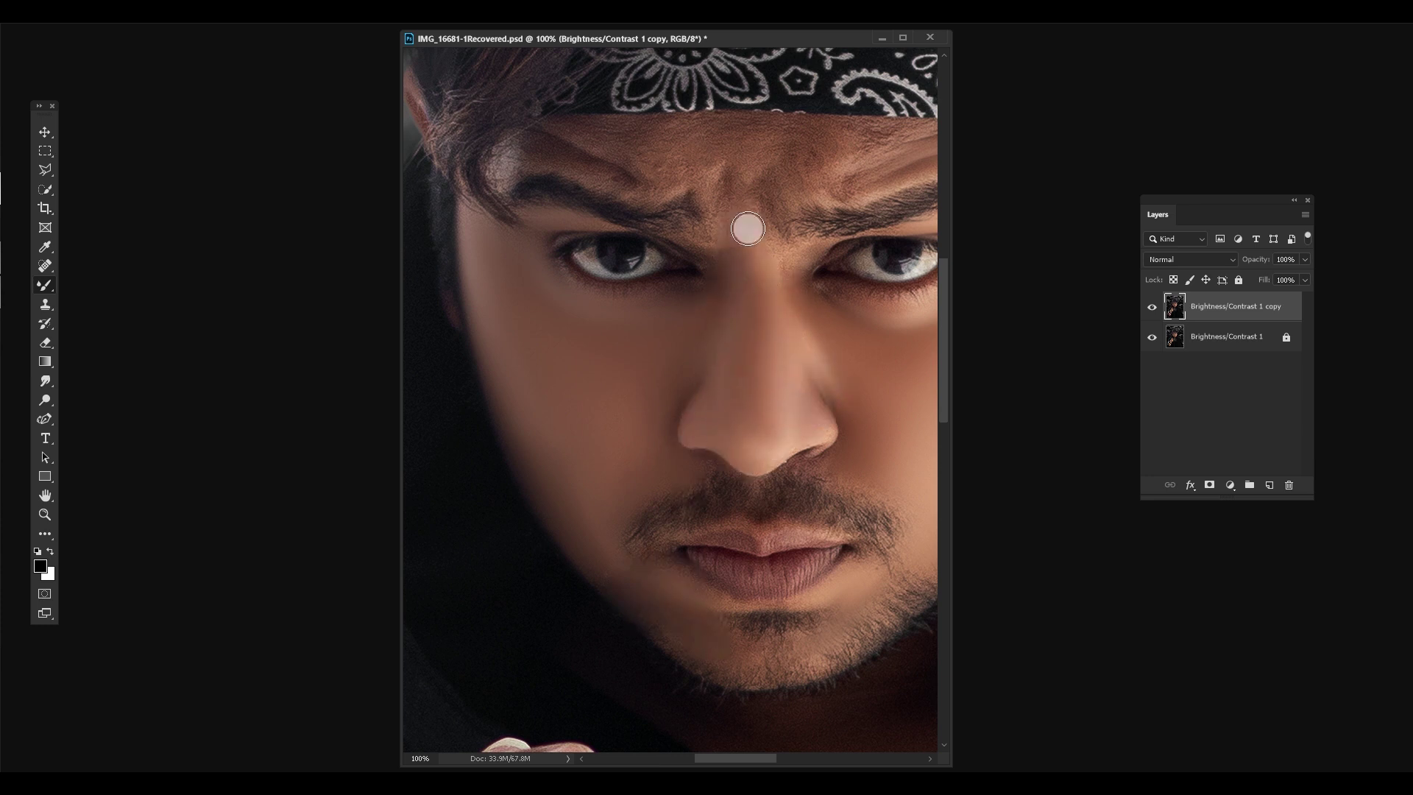
left_click_drag(736, 757, 747, 758)
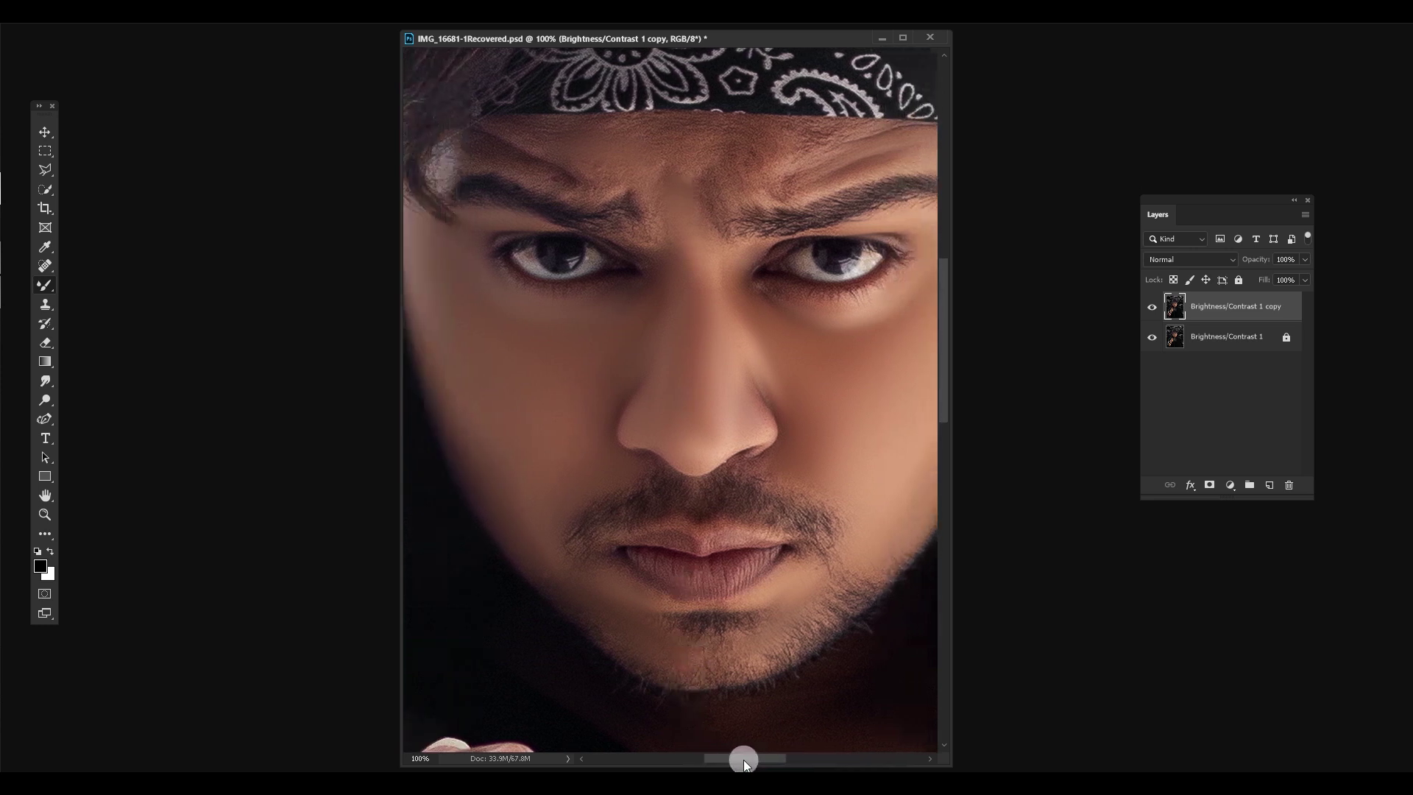
Step: Smooth the forehead skin below the bandana, then reframe the view around the forehead
mouse_move(523, 133)
left_mouse_down()
mouse_move(551, 135)
mouse_move(552, 183)
mouse_move(432, 157)
left_mouse_up()
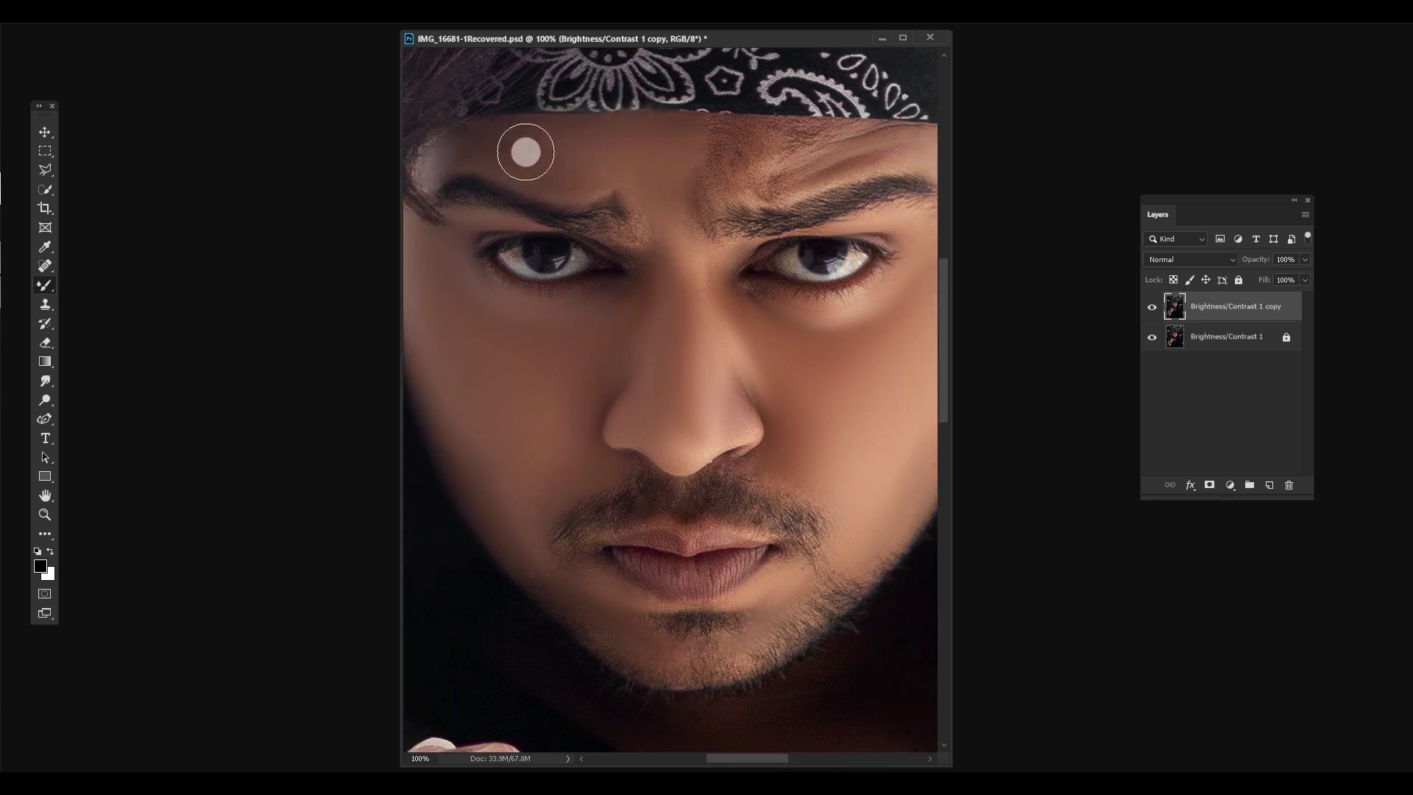
left_click_drag(488, 142, 562, 139)
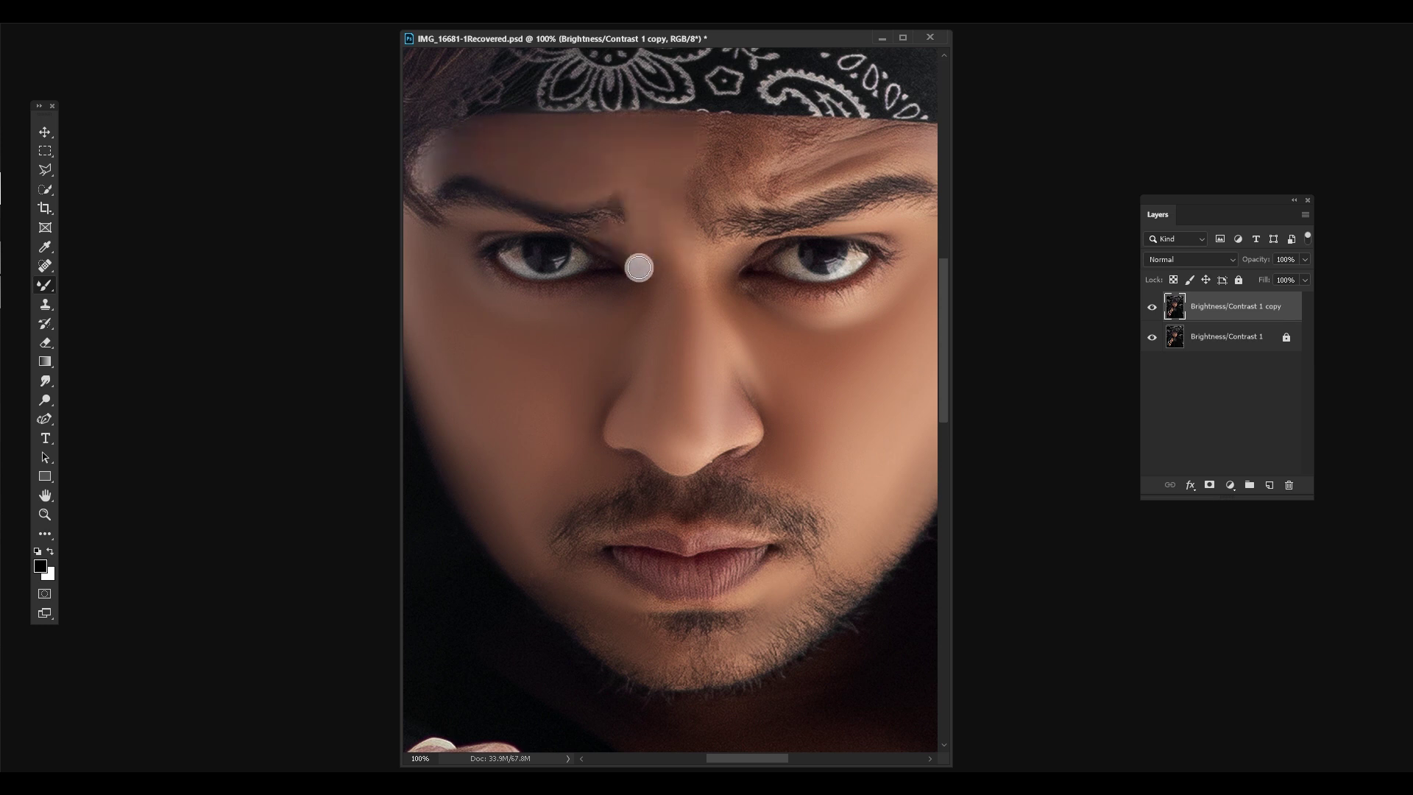
left_click_drag(729, 751, 742, 750)
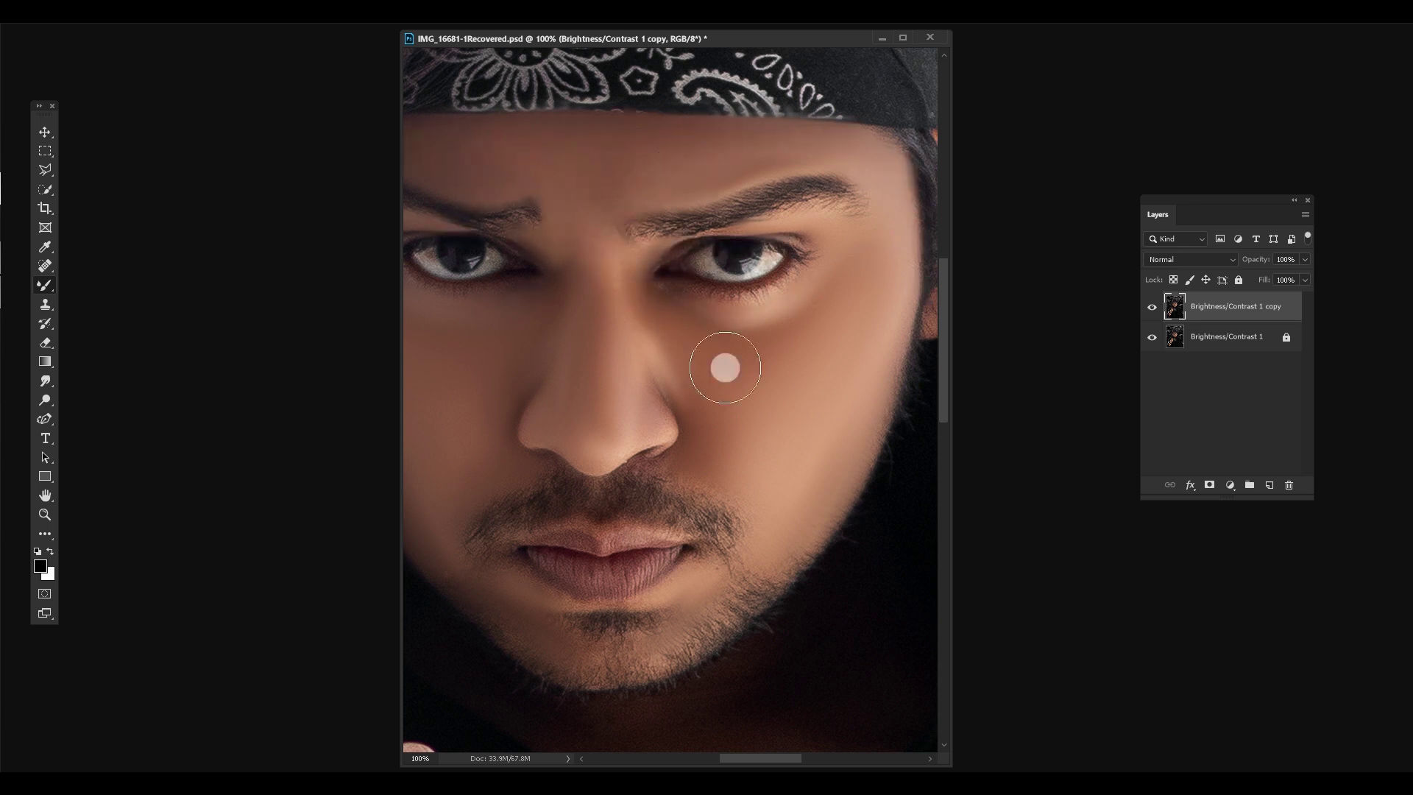
left_click_drag(675, 303, 662, 291)
left_click(662, 291)
key("b")
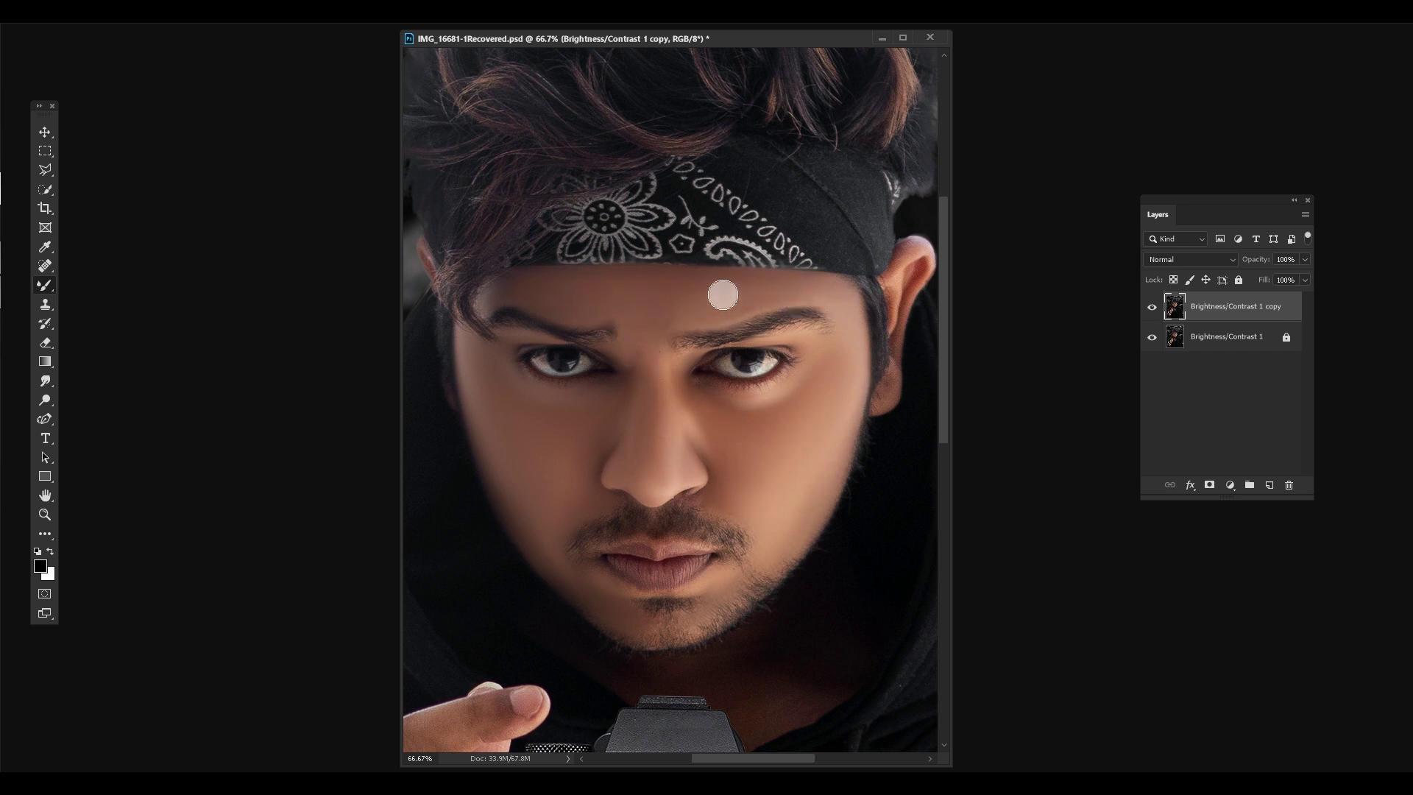
scroll(728, 346, "down", 2)
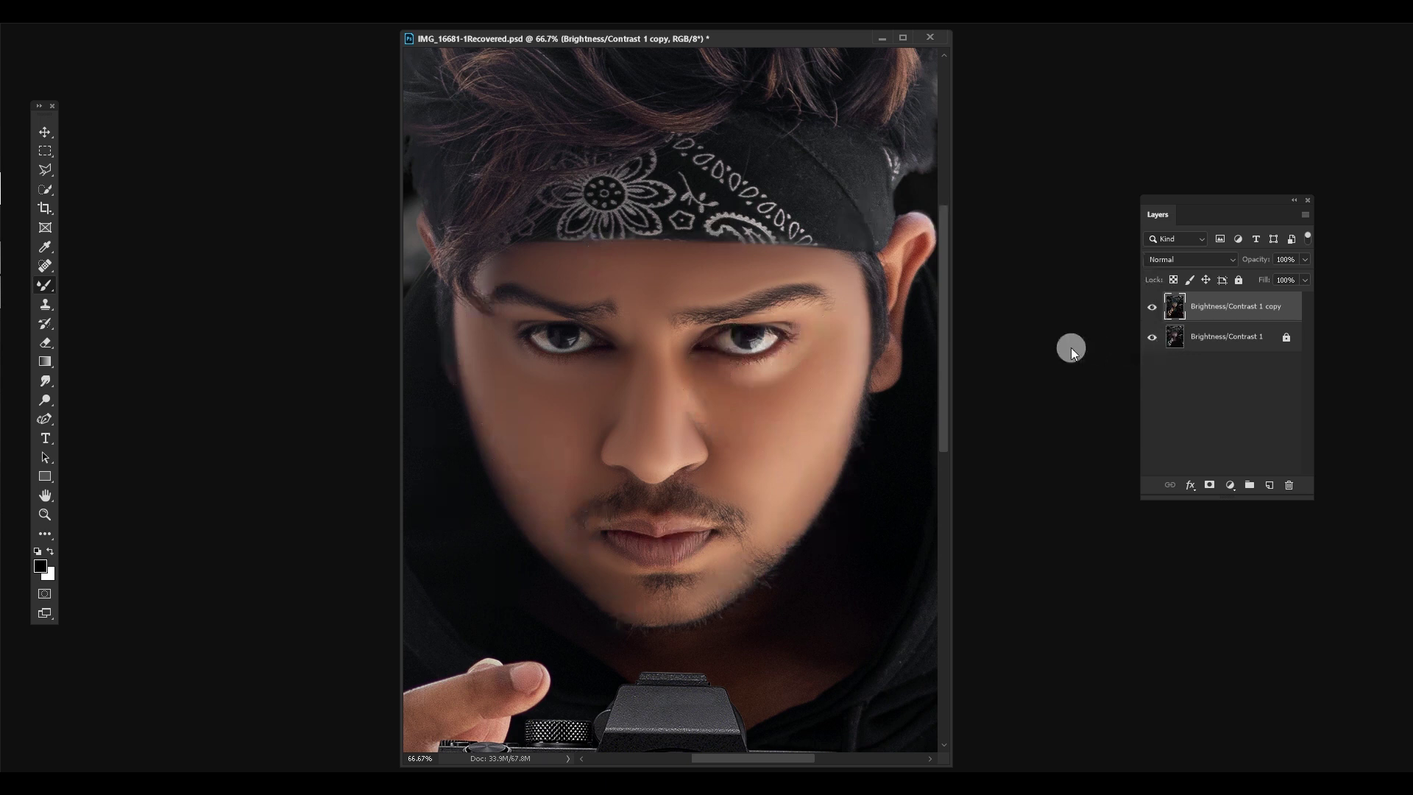
left_click(1153, 305)
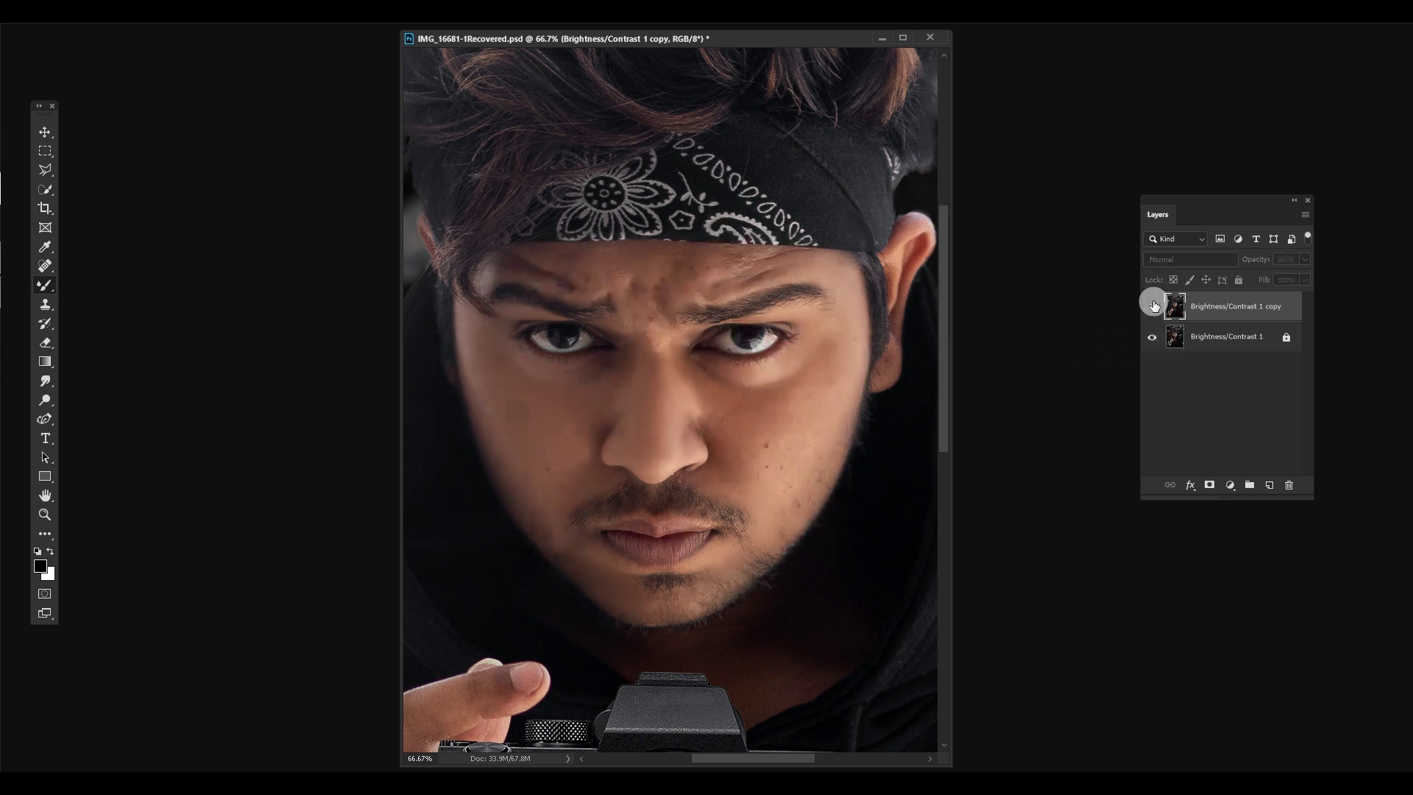
left_click(1153, 305)
left_click(1153, 305)
left_click(1153, 305)
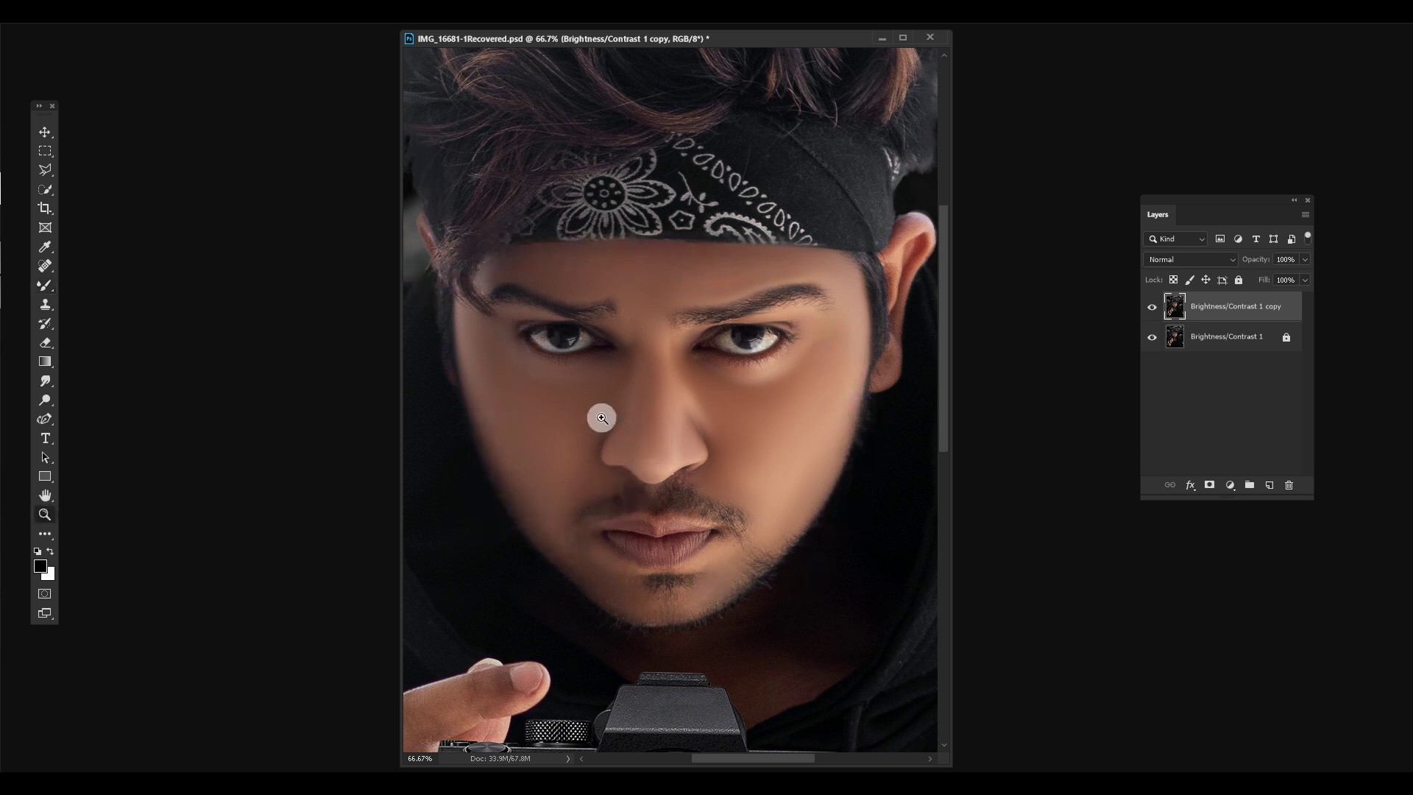
left_click(657, 286)
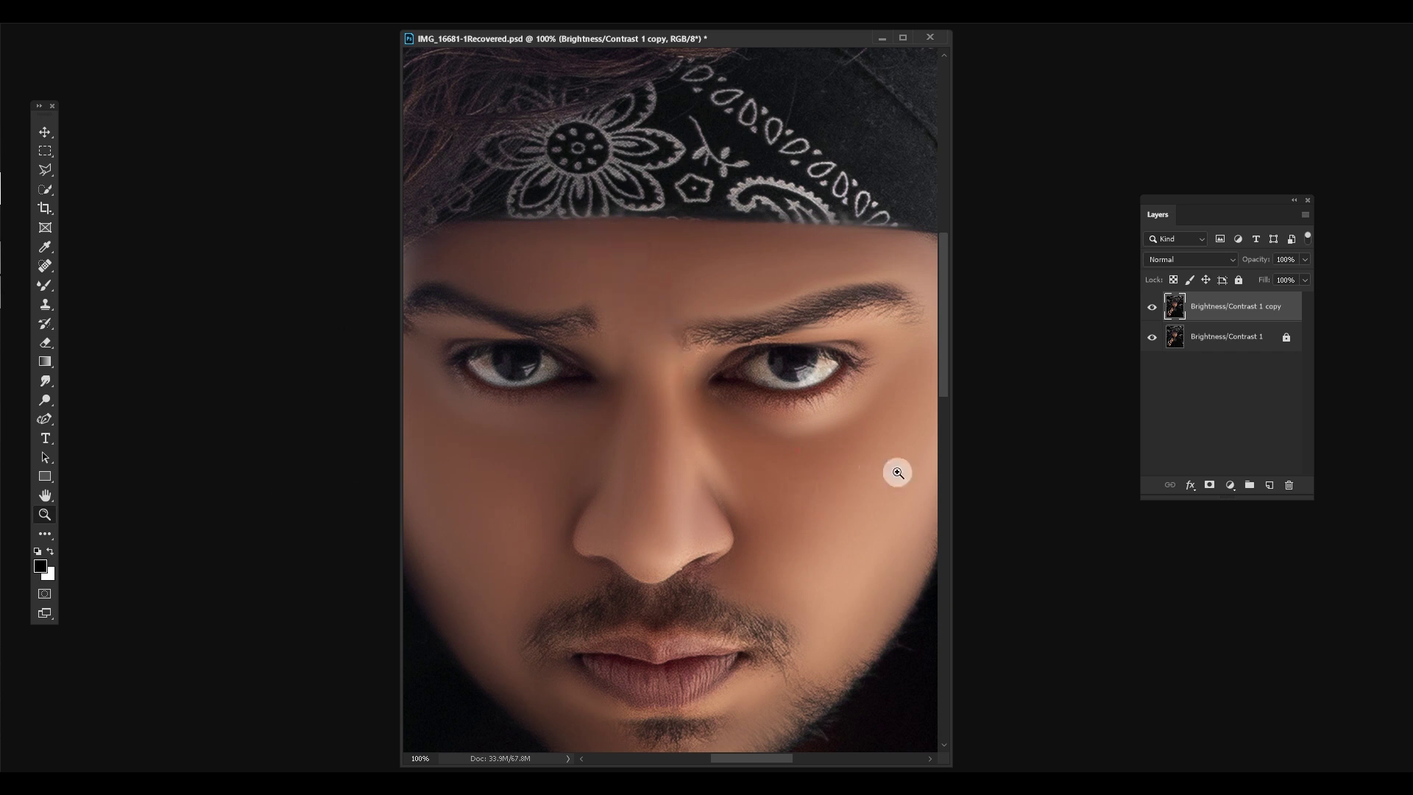
Step: Fit the whole image on screen, then zoom to 50% near the forehead
scroll(893, 556, "down", 1)
mouse_move(758, 757)
left_mouse_down()
mouse_move(787, 757)
mouse_move(746, 759)
left_mouse_up()
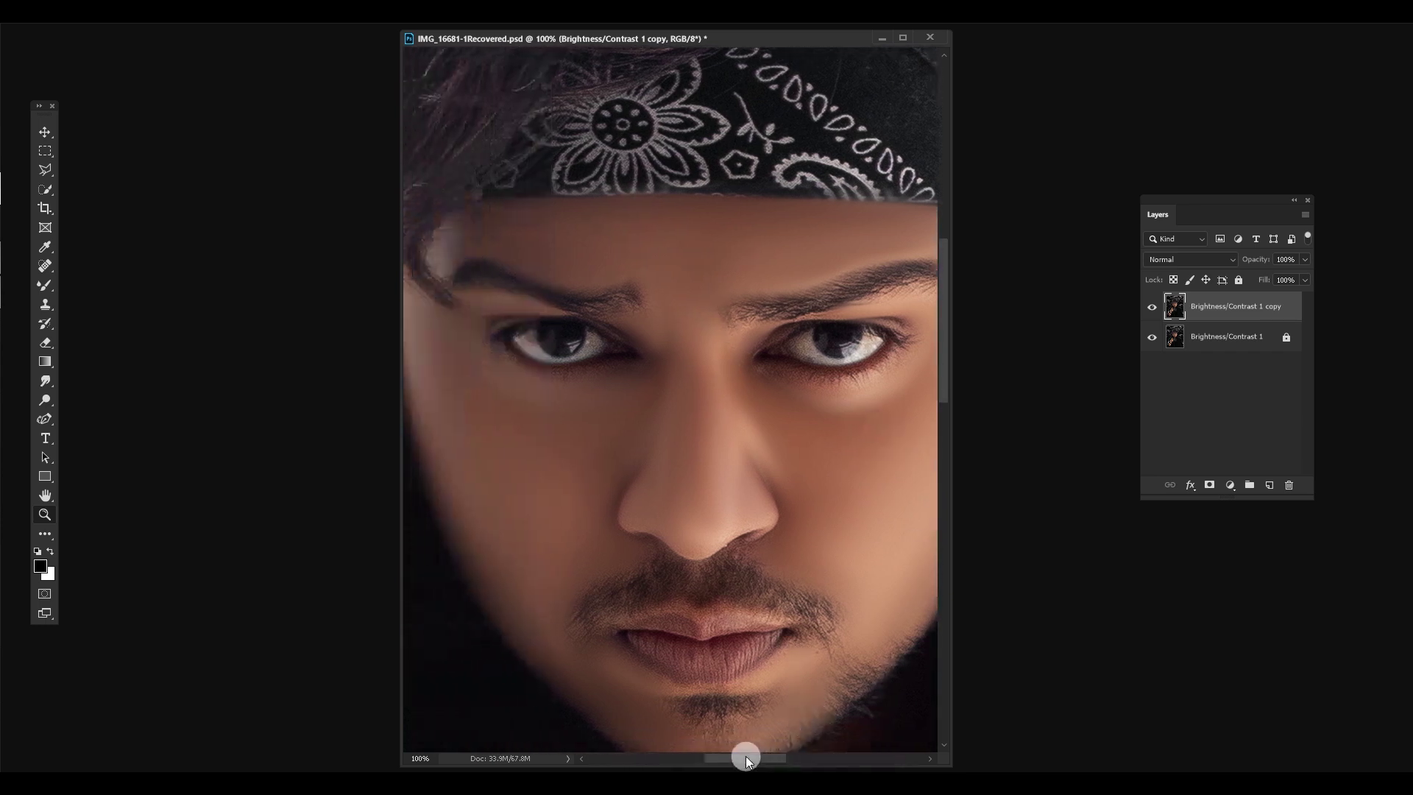
right_click(732, 421)
left_click(758, 426)
left_click(664, 265)
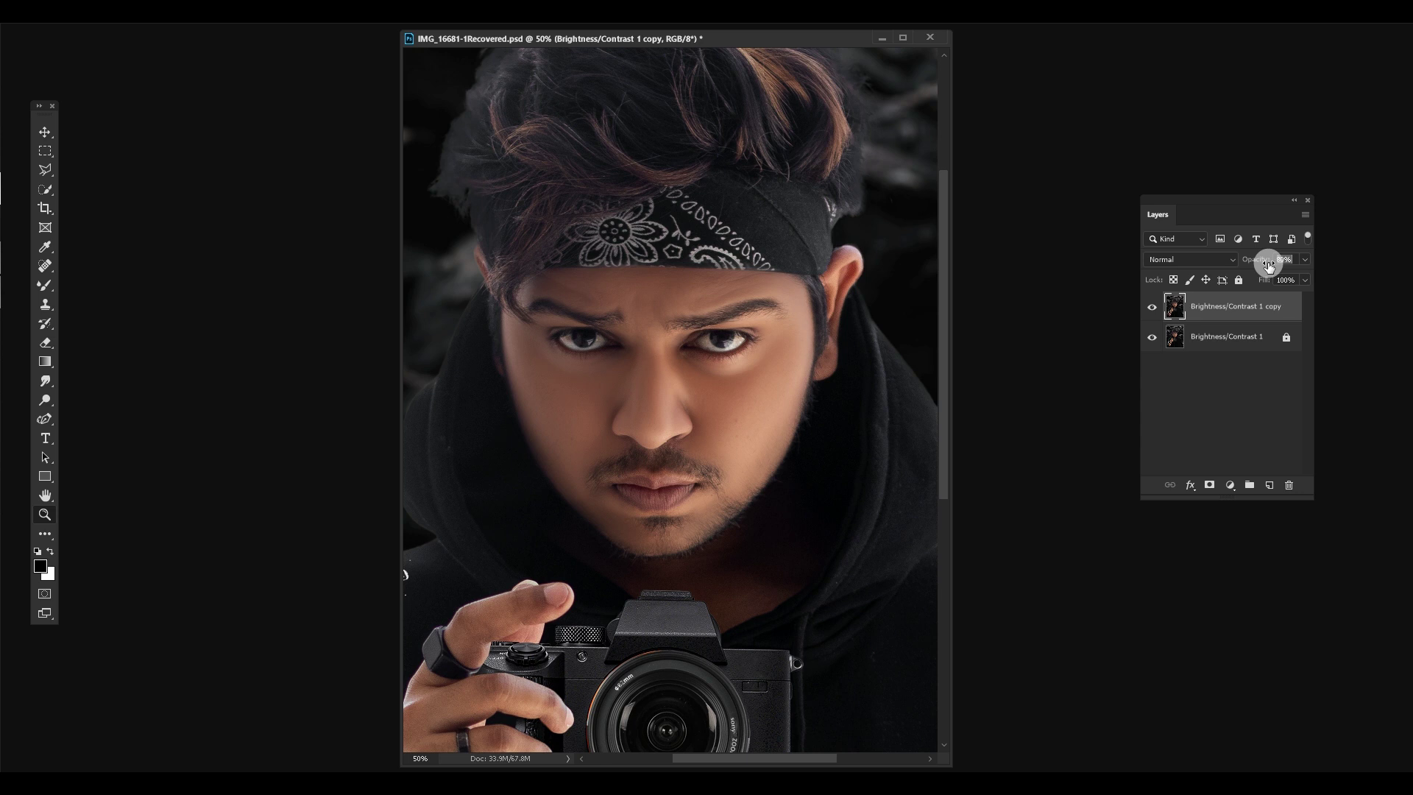
Step: Fit the image on screen and zoom on the forehead to check the 80% opacity result
key("ctrl+0")
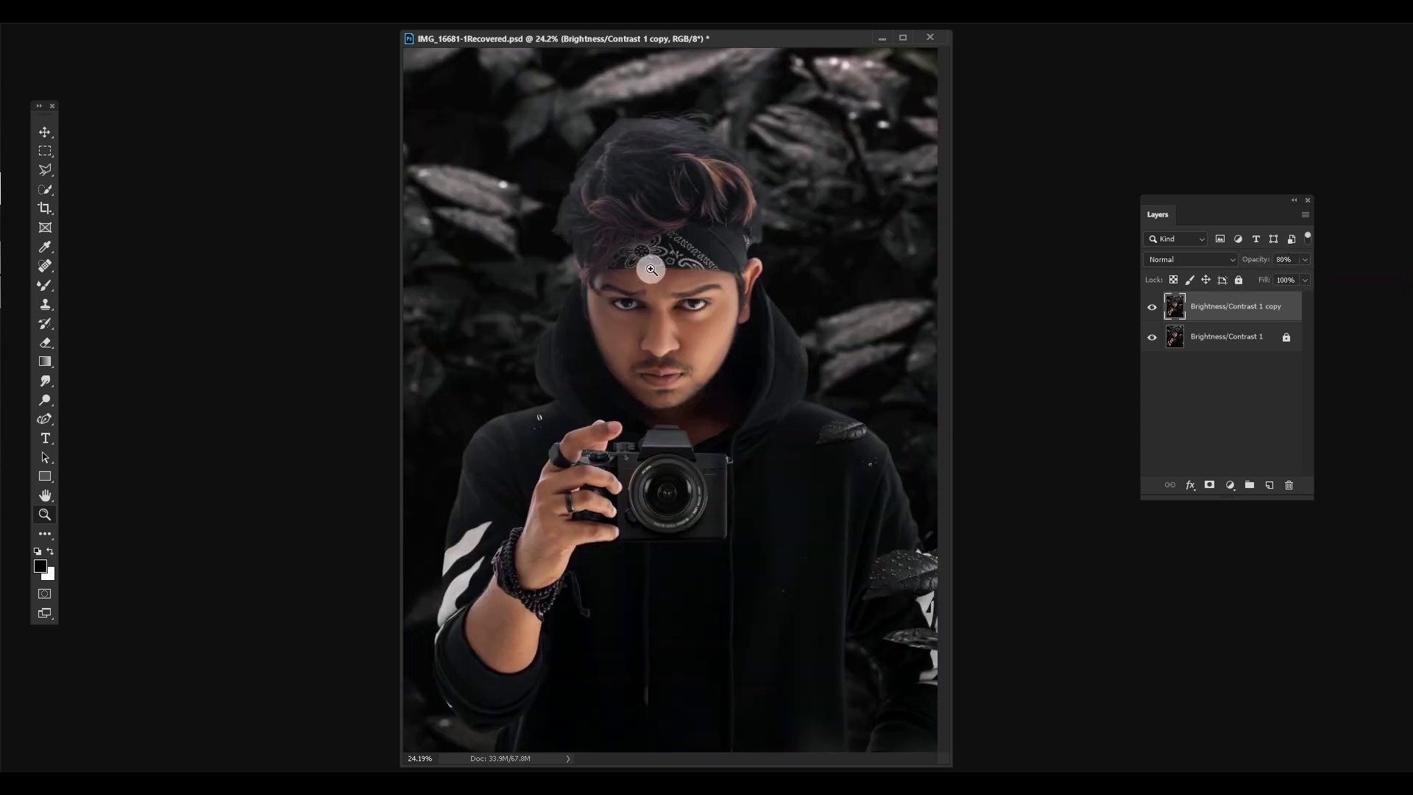
left_click(651, 269)
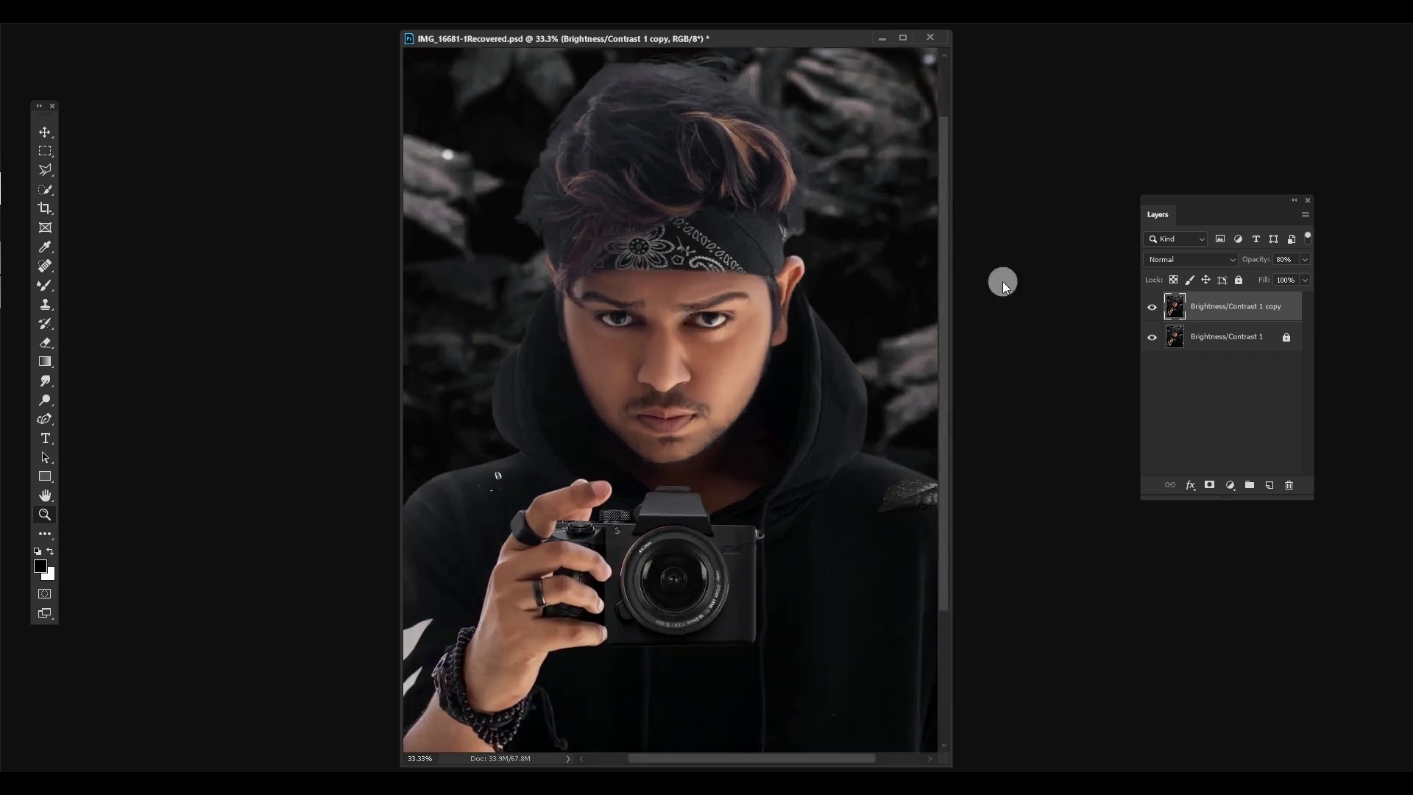
key("ctrl+0")
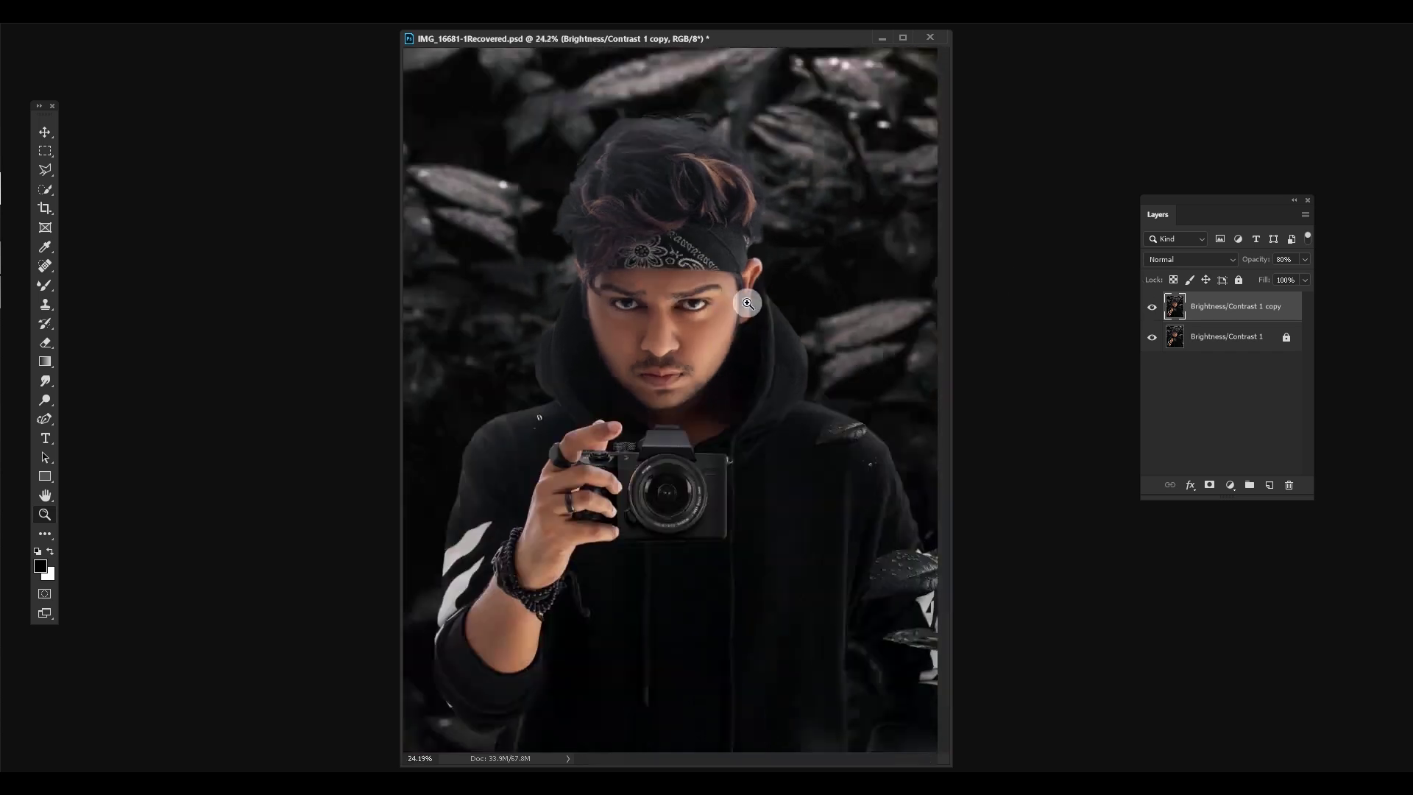